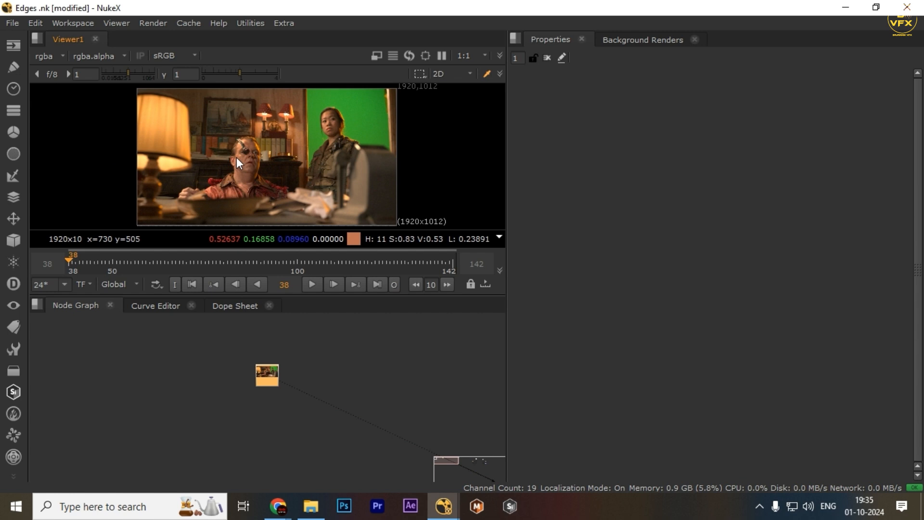
Add a Primatte keyer node connected to the Read3 green-screen plate.
left_click_drag(183, 155, 405, 191, "ctrl+shift")
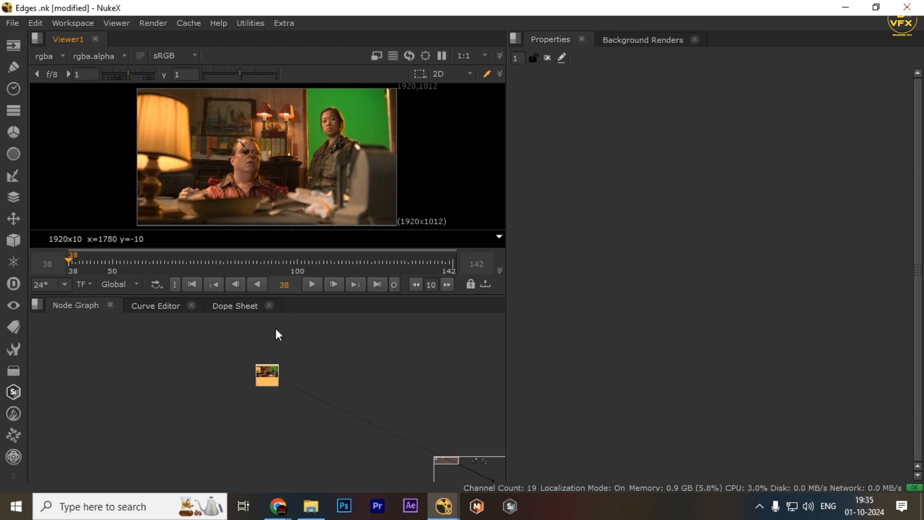
left_click_drag(302, 339, 183, 431)
scroll(264, 380, "up", 3)
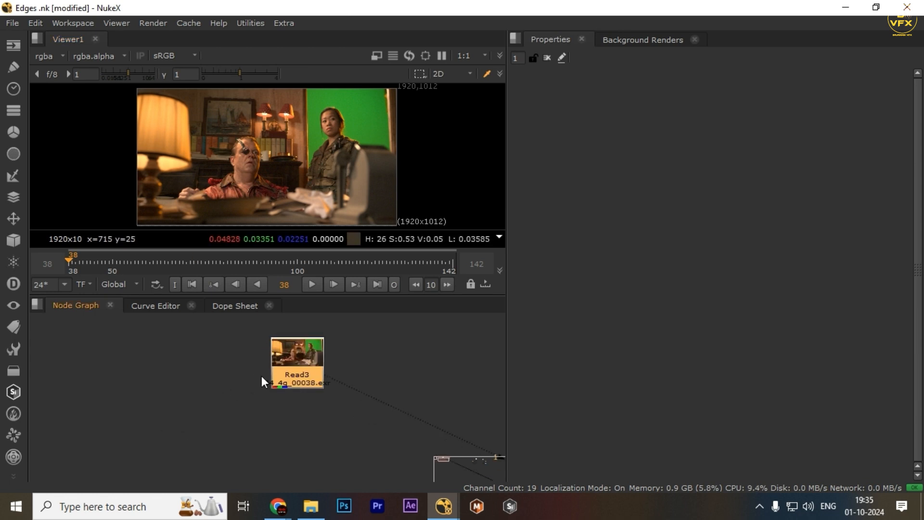
key("space")
key("space")
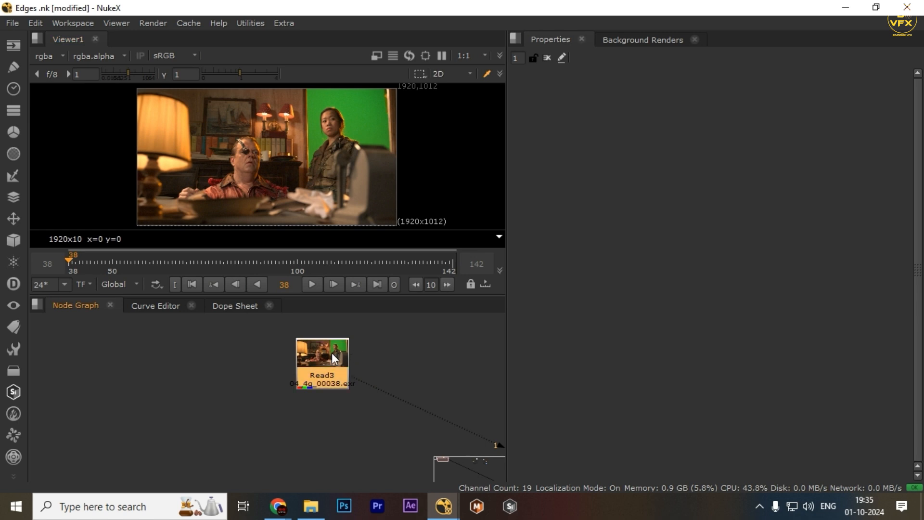
key("Tab")
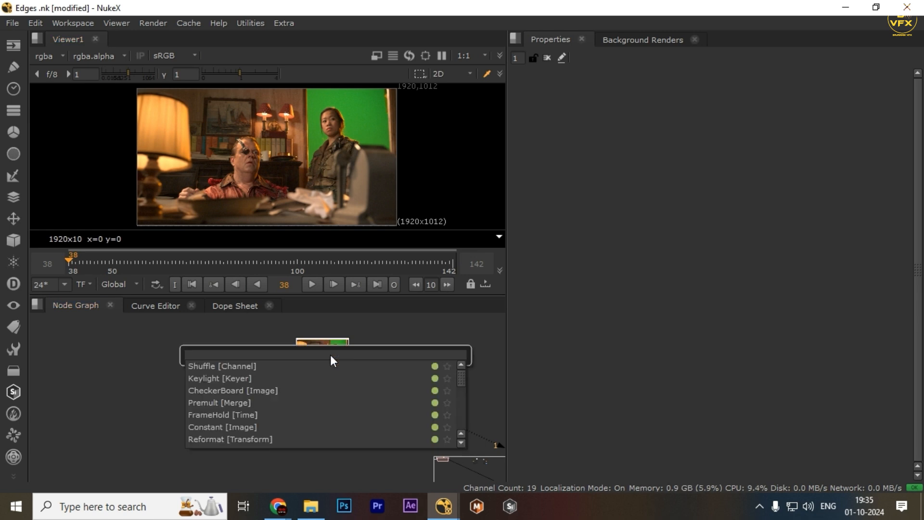
type("primat")
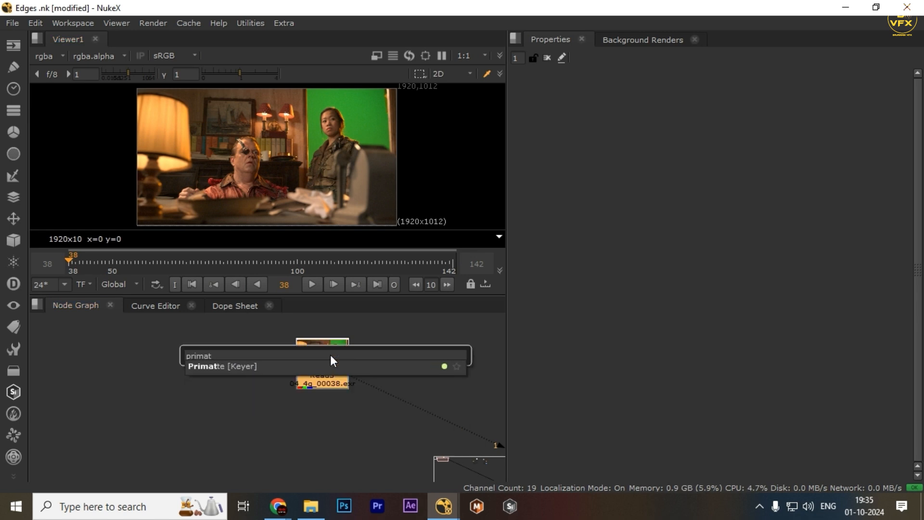
key("Return")
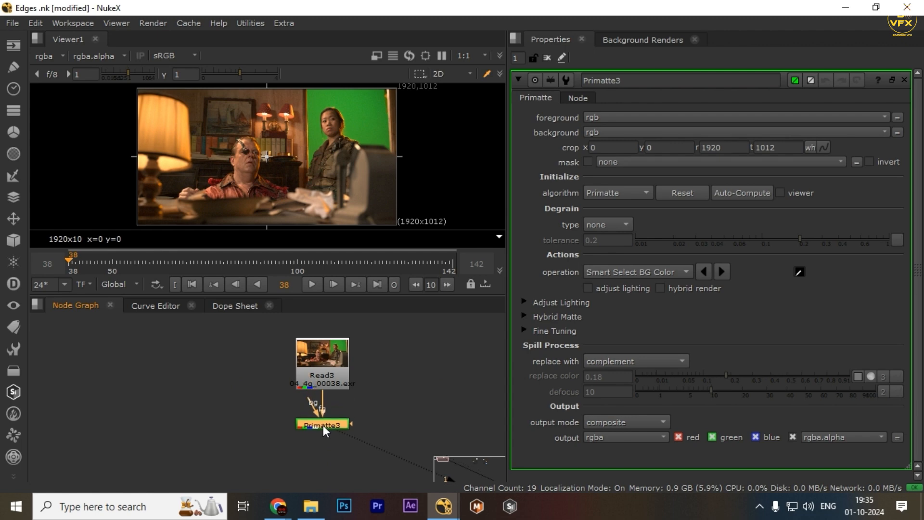
Auto-compute the Primatte key and display its alpha channel in the viewer.
left_click(323, 426)
left_click(767, 193)
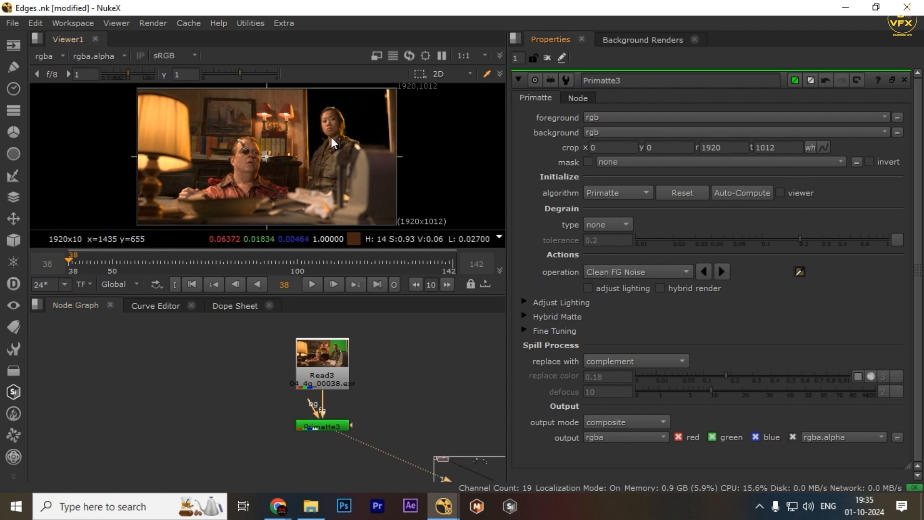
scroll(316, 134, "up", 4)
key("a")
middle_click_drag(377, 107, 359, 137)
Set the Primatte operation to Clean BG Noise and sample the noisy green-screen area around the woman in the matte.
left_click(626, 277)
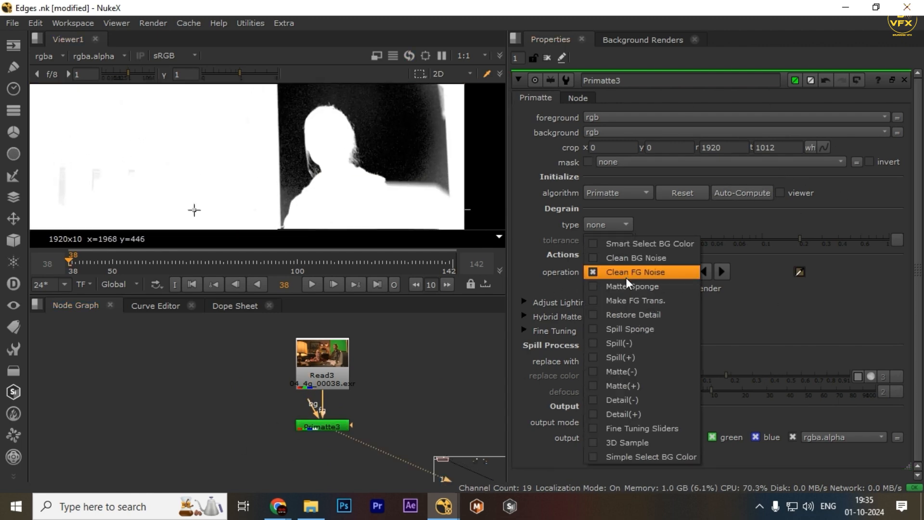
left_click(607, 260)
key("space")
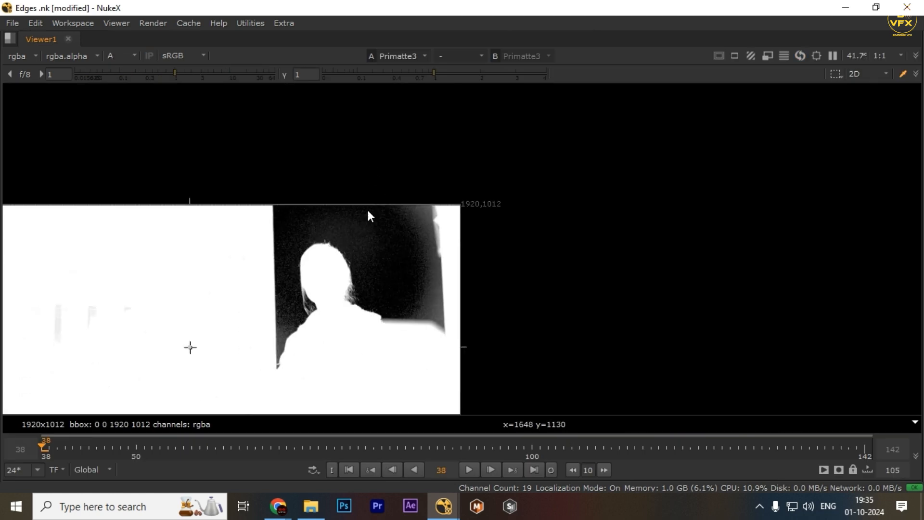
scroll(368, 210, "up", 4)
middle_click_drag(378, 227, 339, 173)
left_click_drag(393, 181, 429, 313, "ctrl+shift")
left_click_drag(359, 146, 425, 203, "ctrl+shift")
middle_click_drag(348, 223, 354, 224)
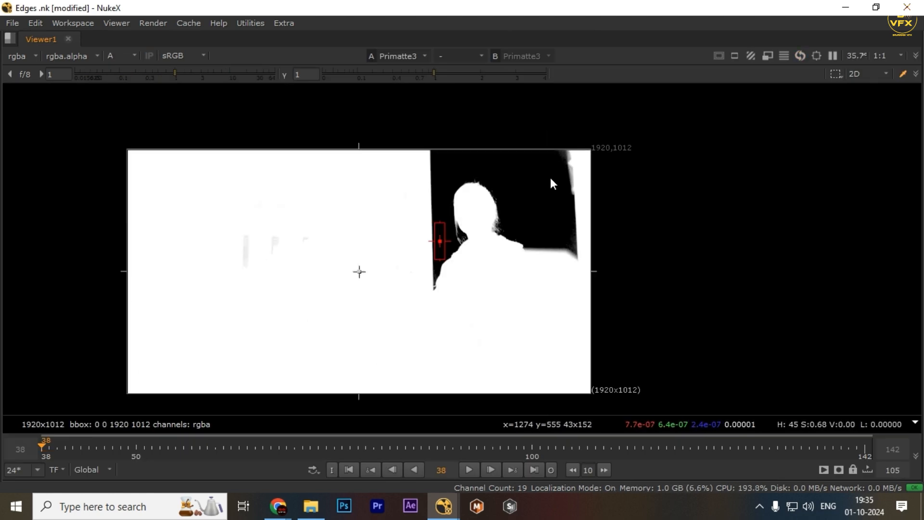
right_click(545, 176, "ctrl")
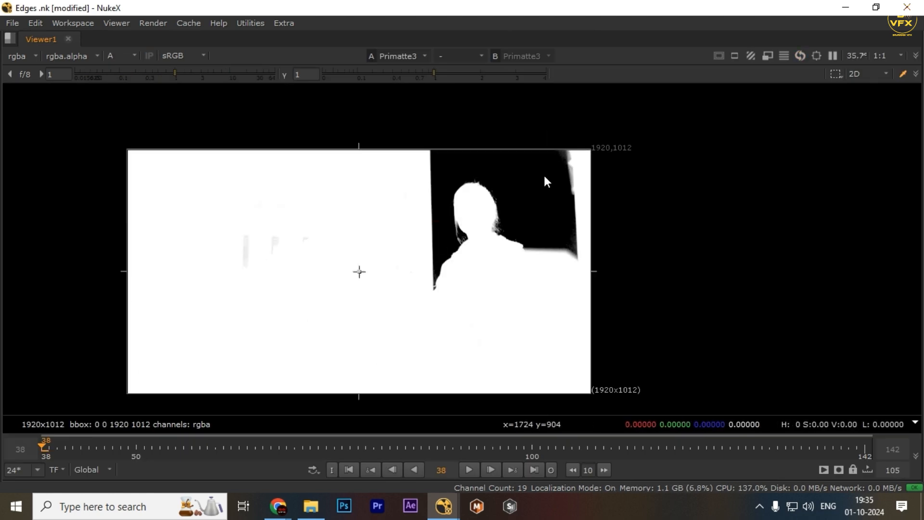
Examine the cleaned matte, especially the wall edge and the woman's hair detail.
key("space")
scroll(365, 351, "down", 2)
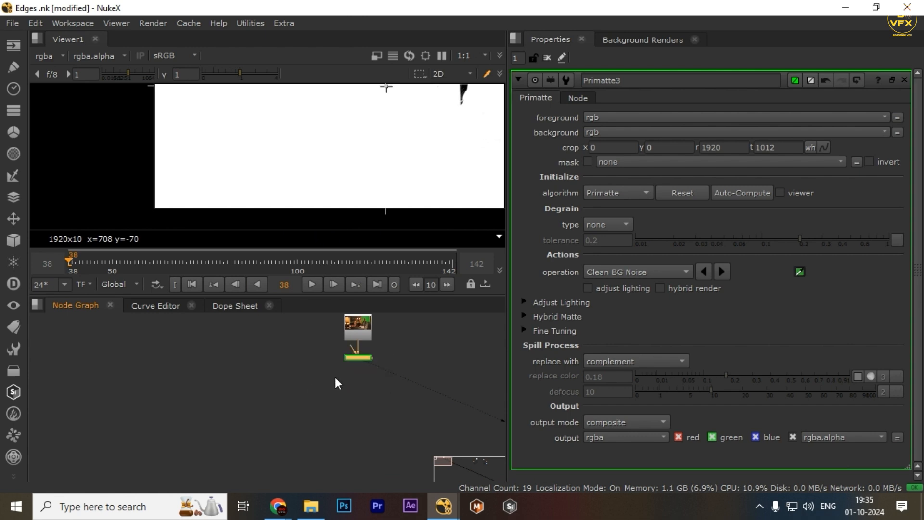
key("space")
scroll(345, 200, "up", 2)
key("space")
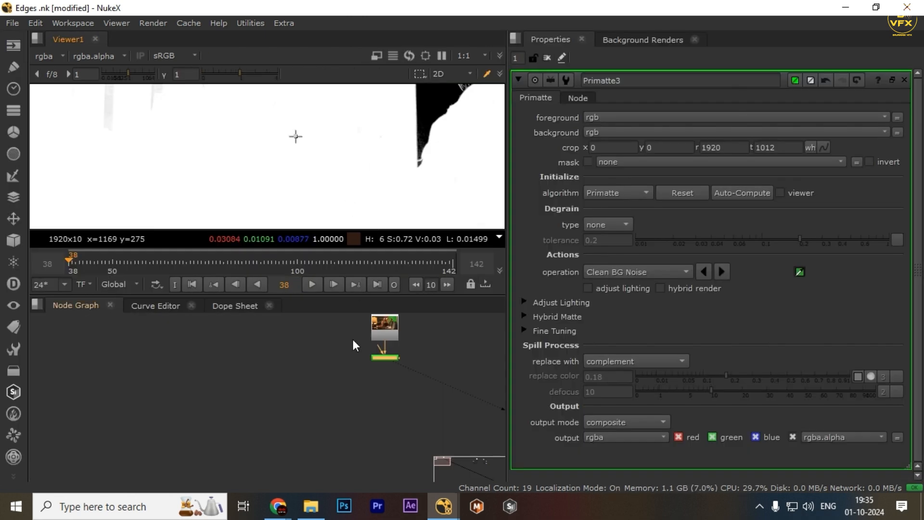
scroll(400, 352, "up", 2)
key("space")
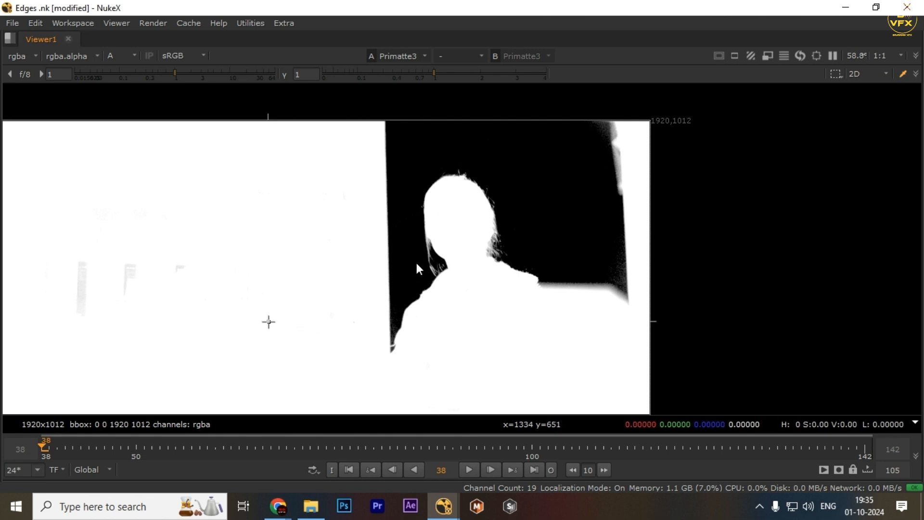
scroll(417, 268, "down", 3)
scroll(419, 189, "up", 2)
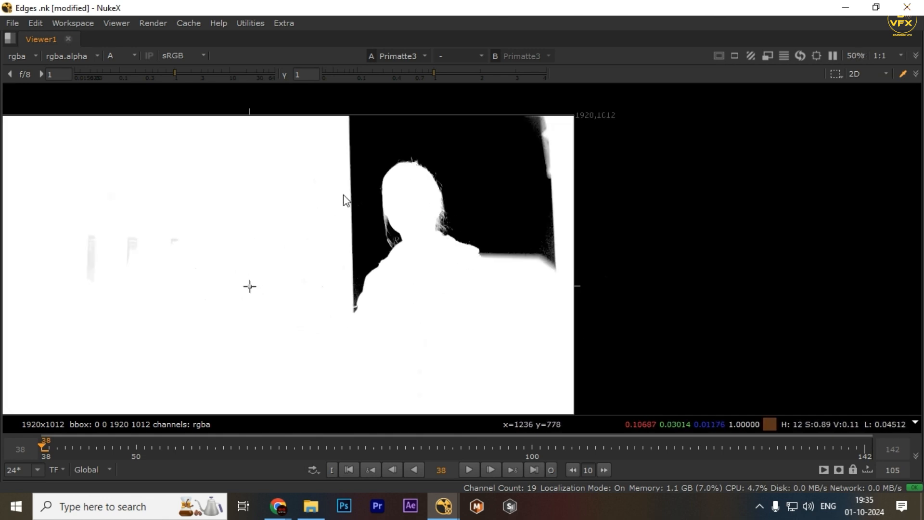
scroll(338, 224, "up", 5)
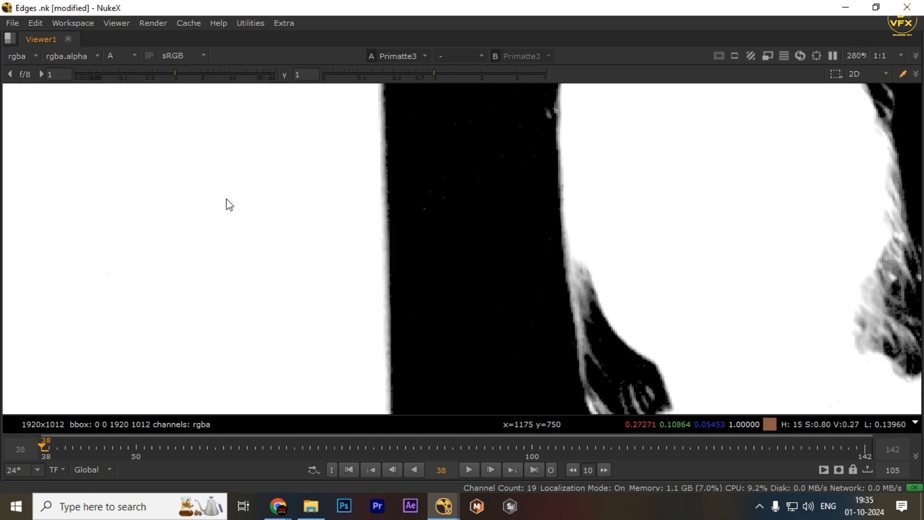
key("space")
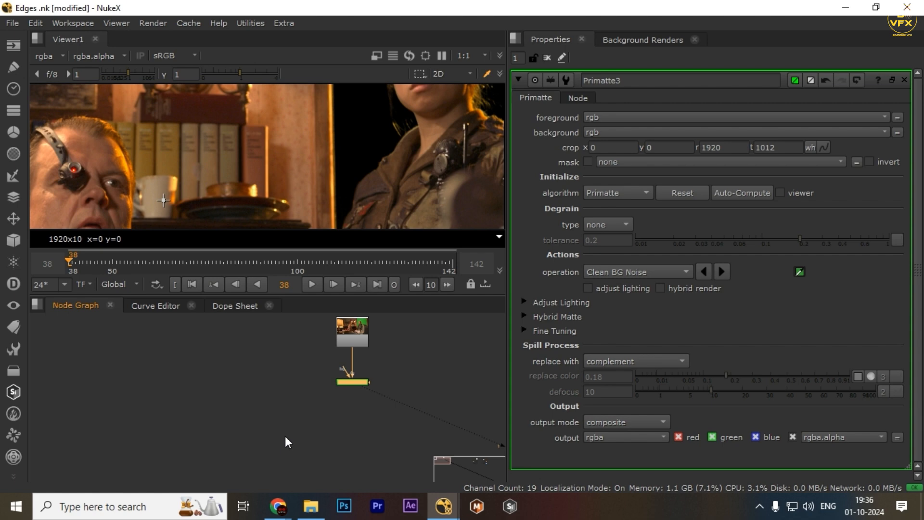
scroll(353, 134, "down", 3)
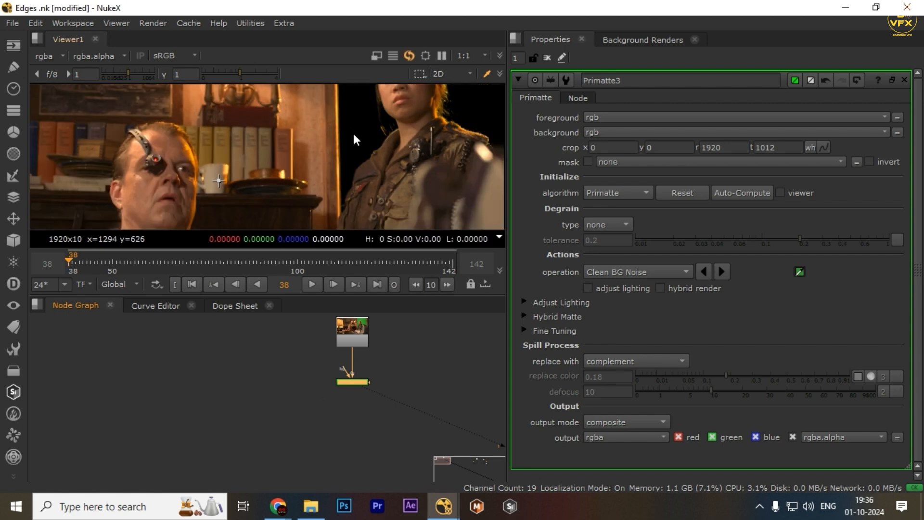
Place the Primatte node further below Read3 and show the alpha channel in the viewer again.
left_click_drag(417, 353, 301, 414)
left_click(301, 414)
scroll(360, 383, "up", 3)
left_click_drag(360, 383, 360, 398)
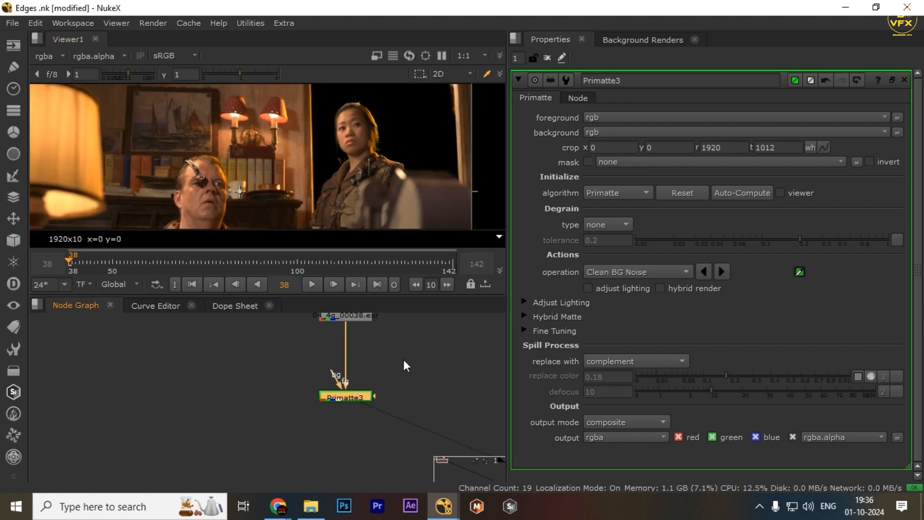
scroll(254, 404, "down", 2)
key("a")
key("space")
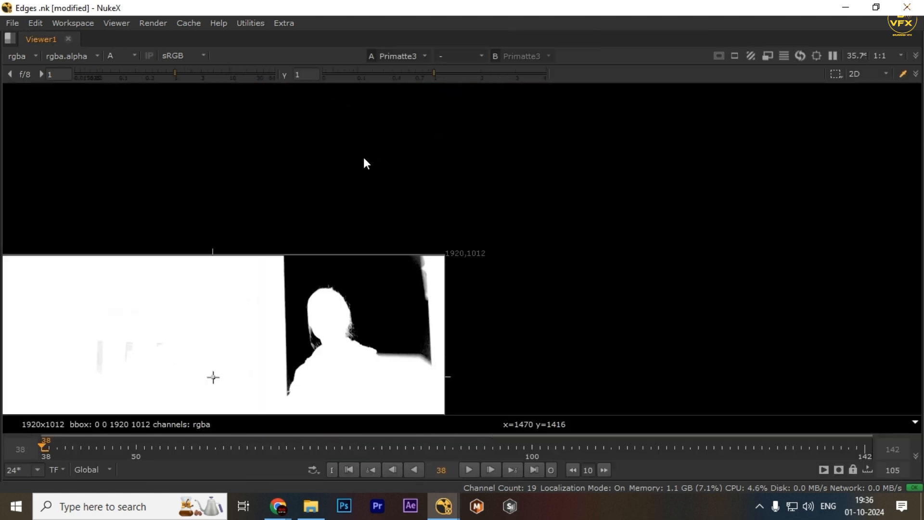
key("space")
Add an Erode (filter) node branching off to the side of the Primatte node.
left_click_drag(381, 371, 140, 459)
scroll(241, 408, "up", 3)
scroll(377, 409, "down", 2)
left_click(286, 414)
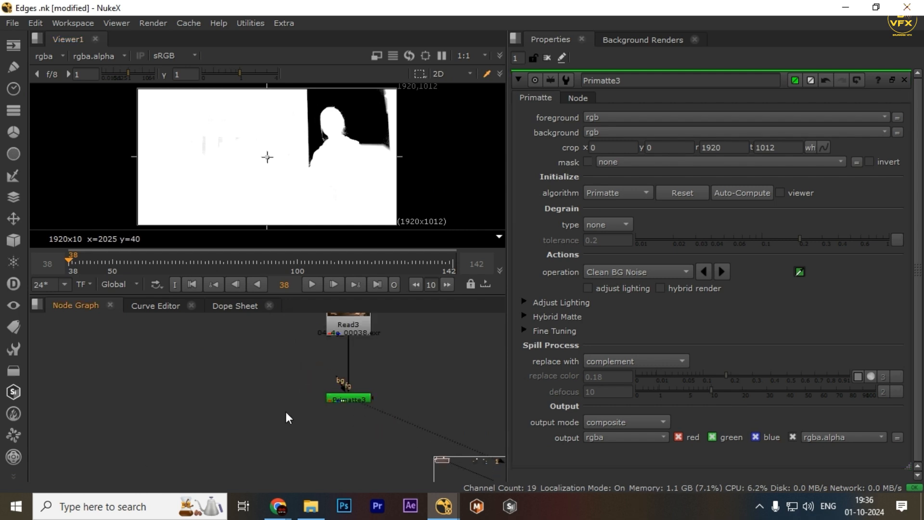
key("Tab")
type("erode")
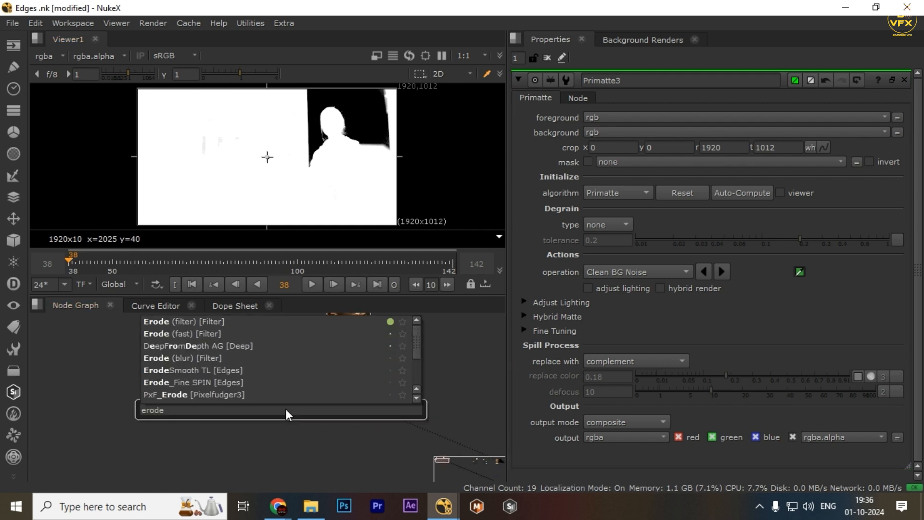
key("Return")
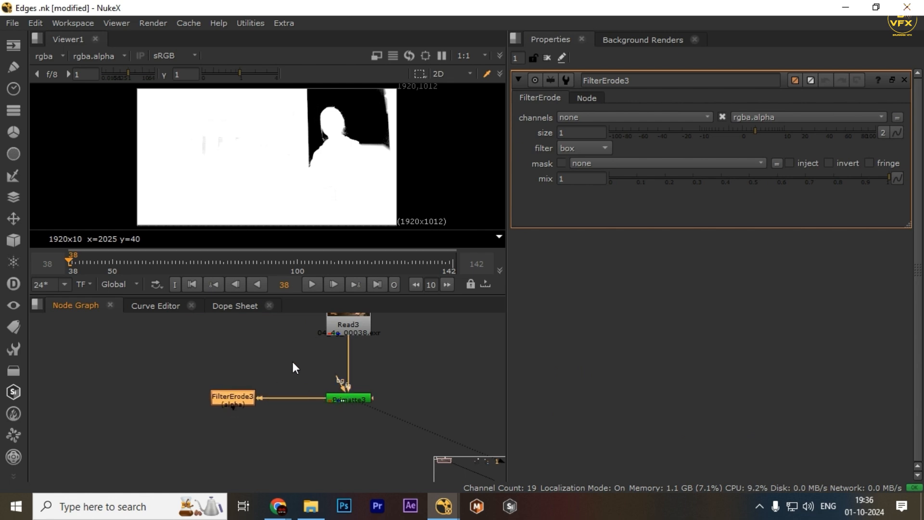
View the FilterErode node's output and set its size to -1.
key("1")
left_click(224, 342)
scroll(336, 101, "up", 3)
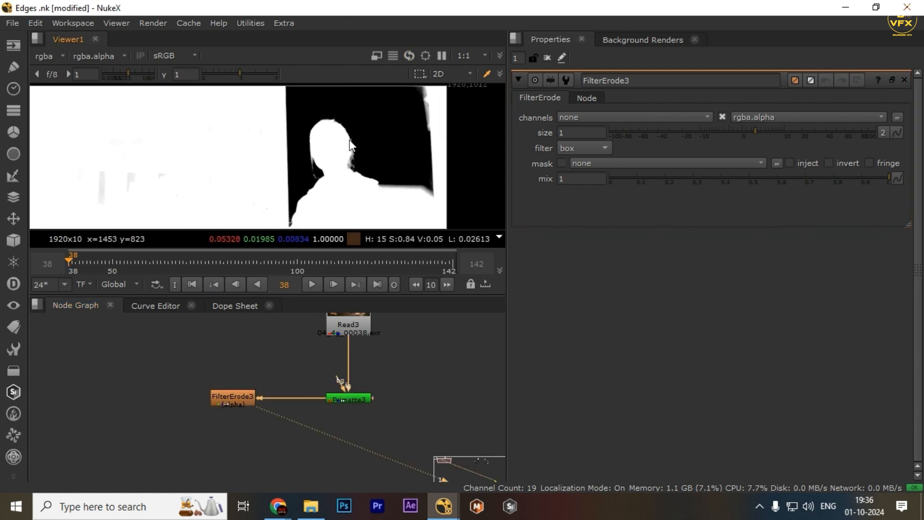
left_click(560, 132)
type("-")
key("Return")
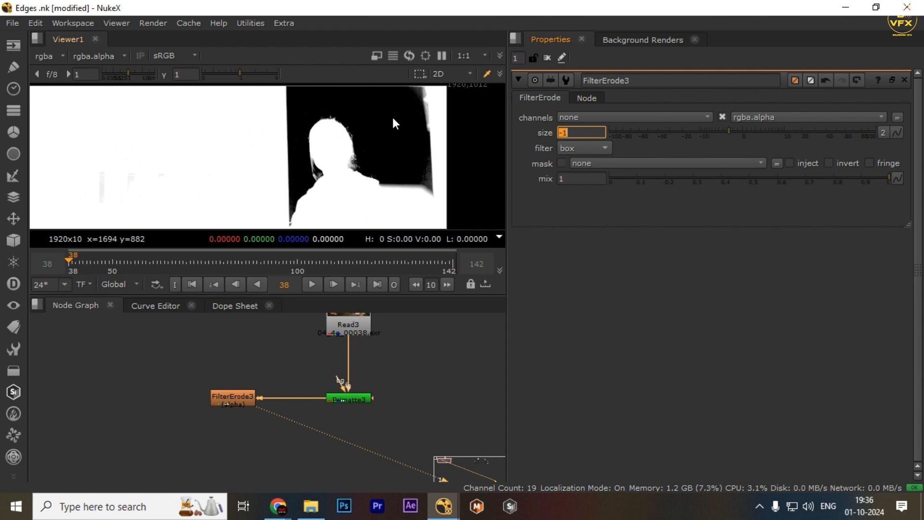
Compare the matte with and without the erode by toggling the FilterErode node off and on.
key("a")
key("a")
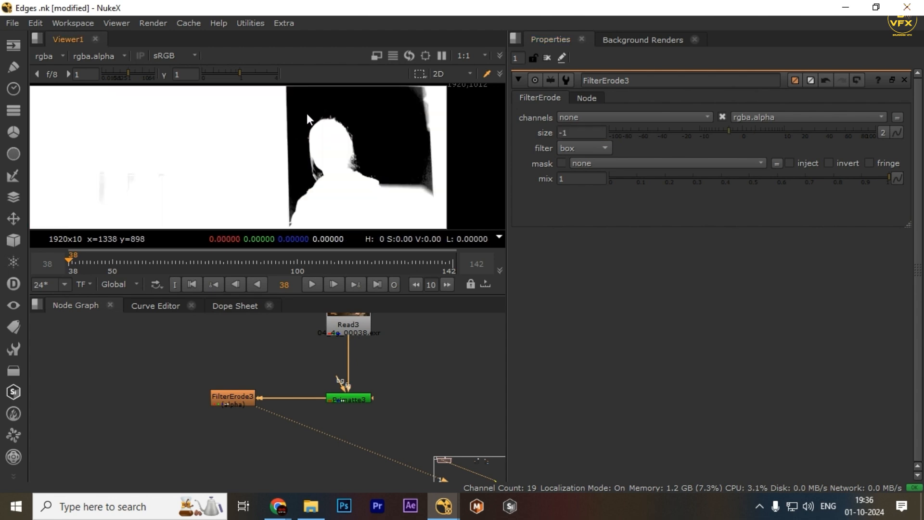
left_click(245, 398)
key("d")
key("d")
key("d")
key("d")
left_click(292, 370)
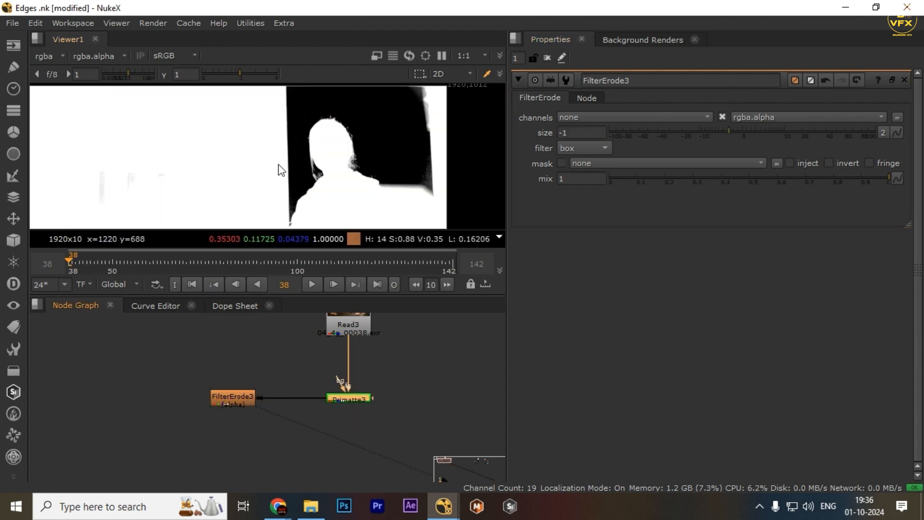
left_click_drag(258, 354, 203, 431)
key("d")
key("d")
left_click(289, 445)
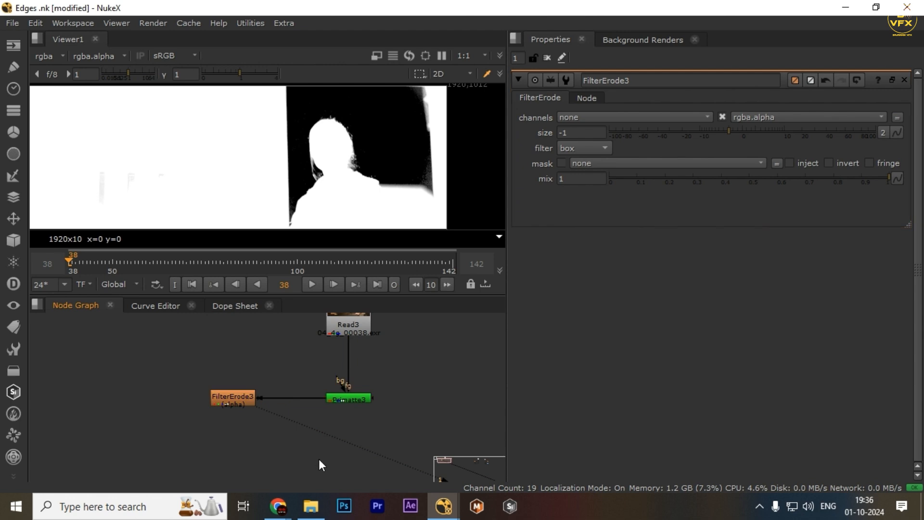
Add a Merge node with B from Primatte and A from FilterErode, routing the A connection through a dot.
middle_click_drag(345, 465, 327, 452)
key("m")
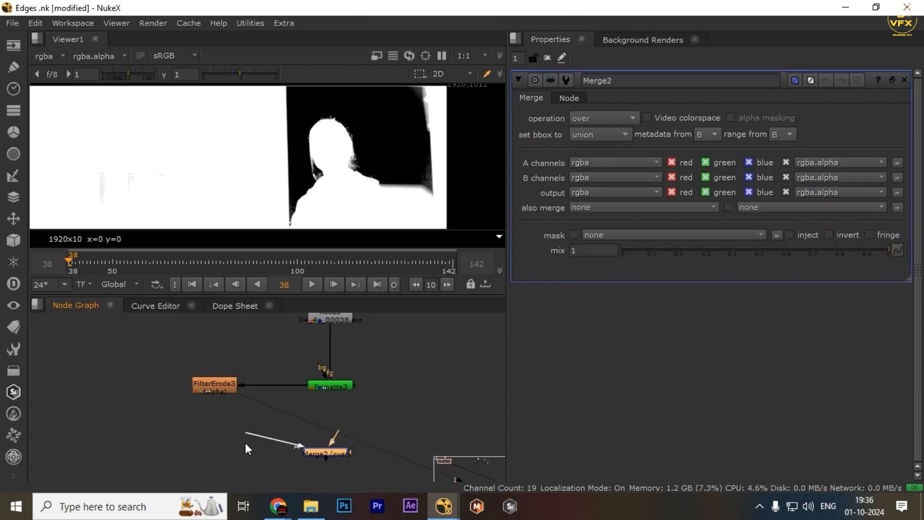
left_click_drag(337, 433, 328, 391)
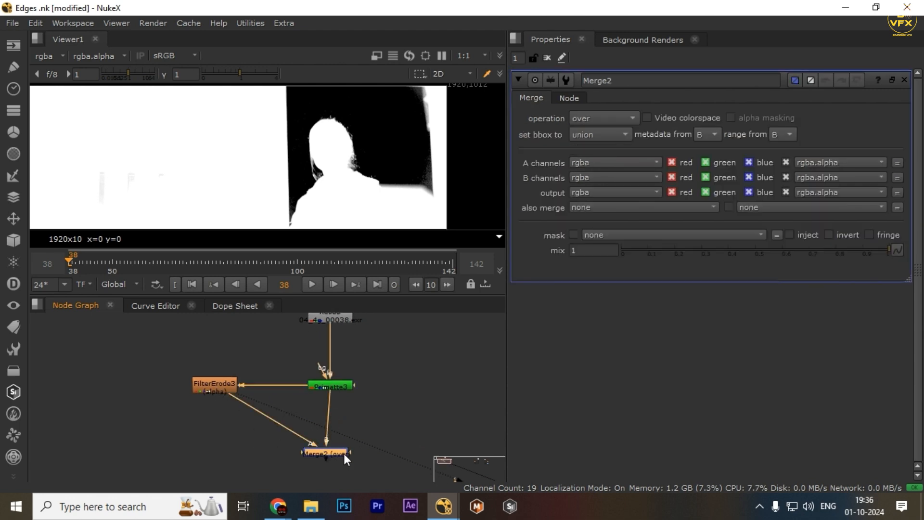
left_click_drag(344, 454, 348, 452)
left_click(276, 417, "ctrl")
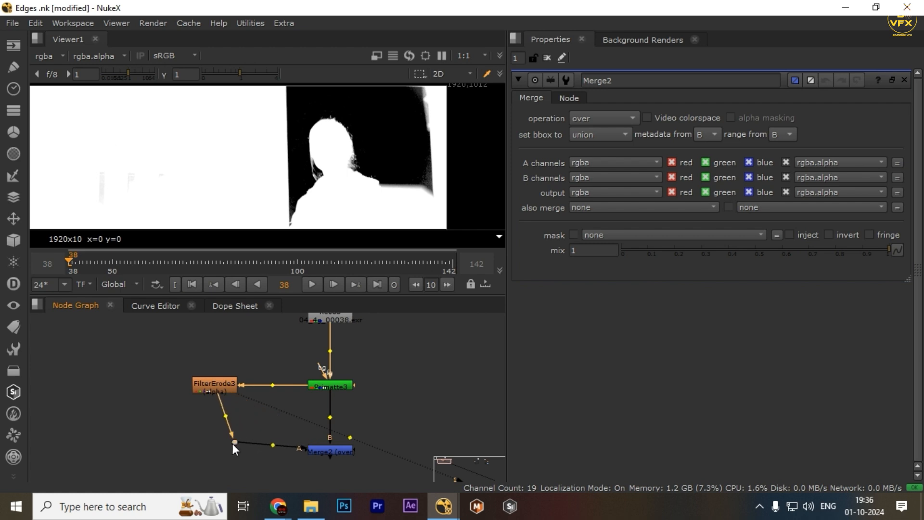
left_click_drag(376, 364, 345, 380)
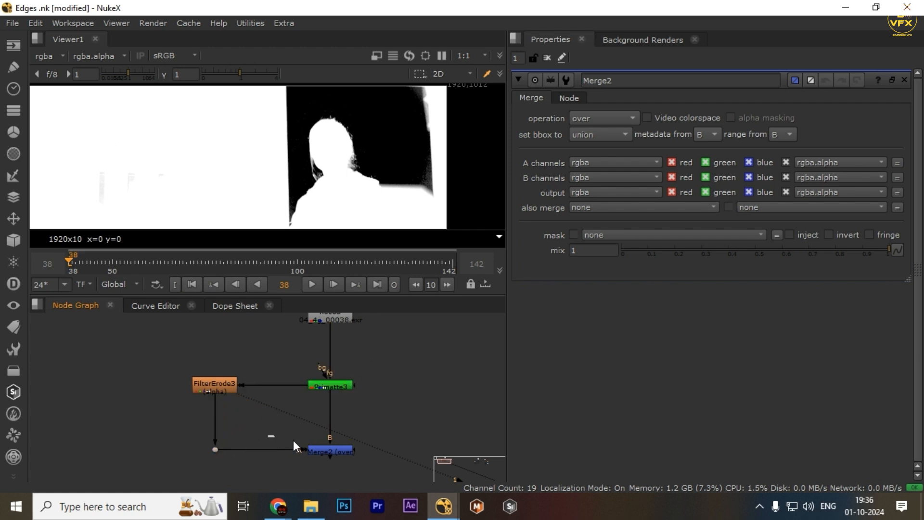
View the Merge node, set its operation to difference, and check the extracted edge matte enlarged.
left_click(324, 446)
key("1")
left_click(337, 385)
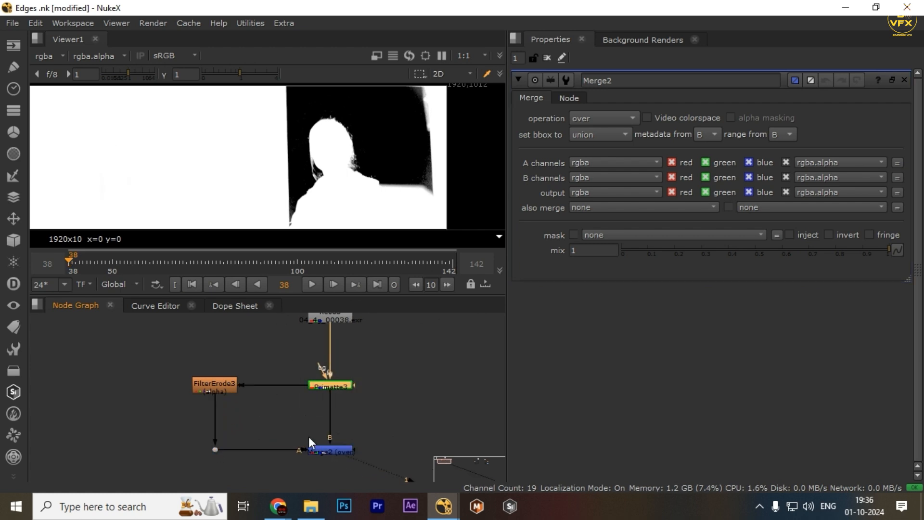
left_click(330, 451)
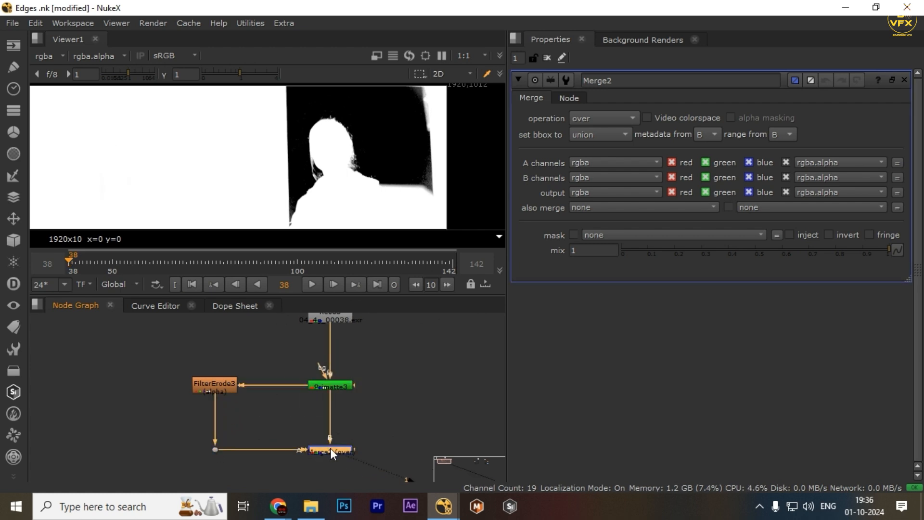
left_click(614, 118)
left_click(607, 92)
middle_click_drag(410, 397, 424, 354)
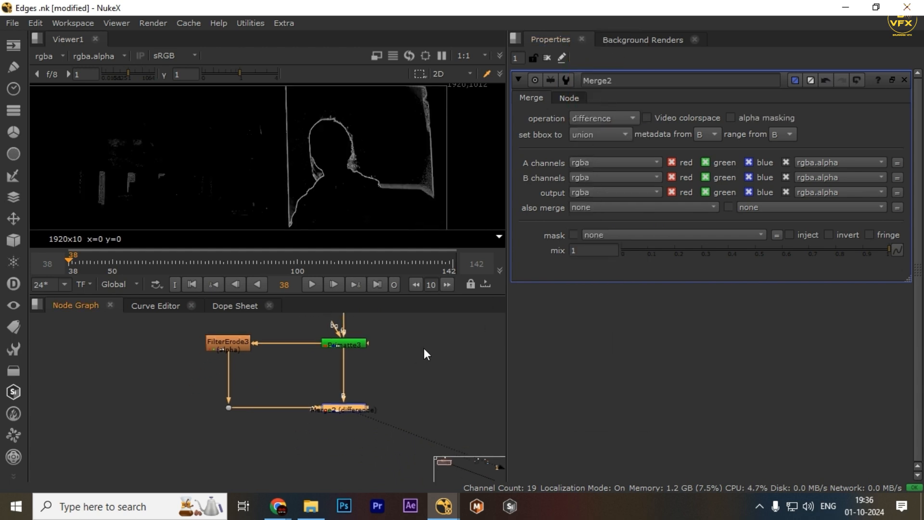
left_click(424, 354)
key("space")
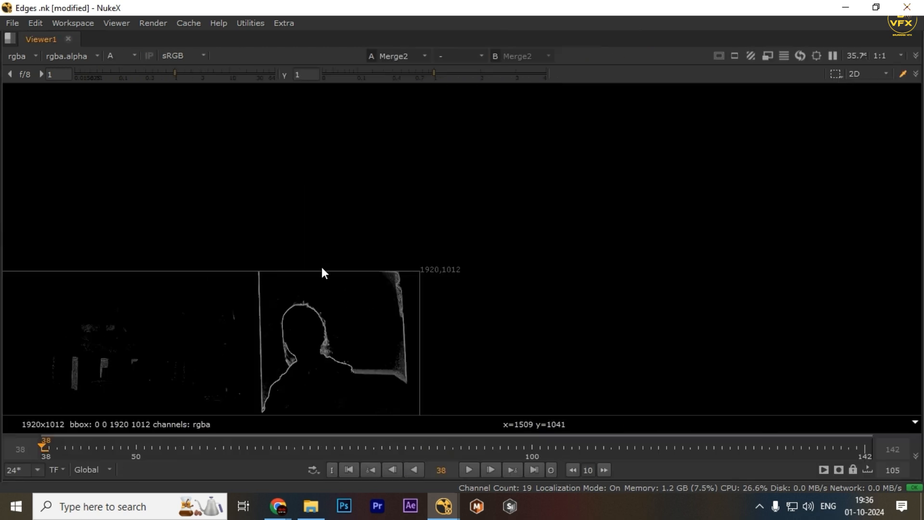
key("space")
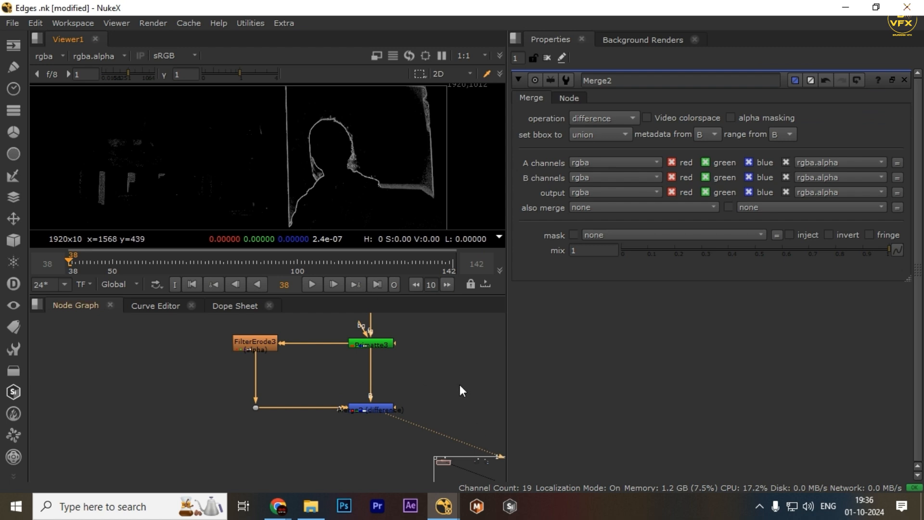
scroll(328, 433, "up", 5)
key("g")
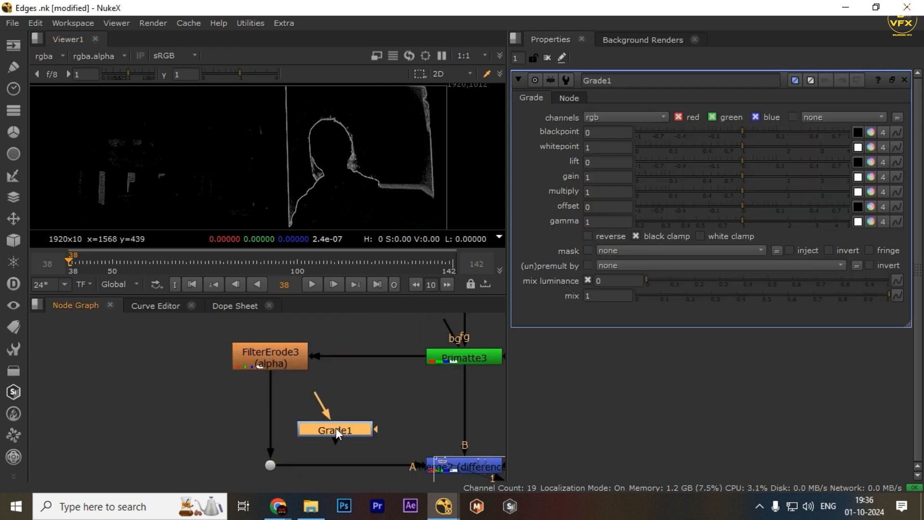
left_click_drag(336, 428, 273, 426)
scroll(371, 387, "down", 2)
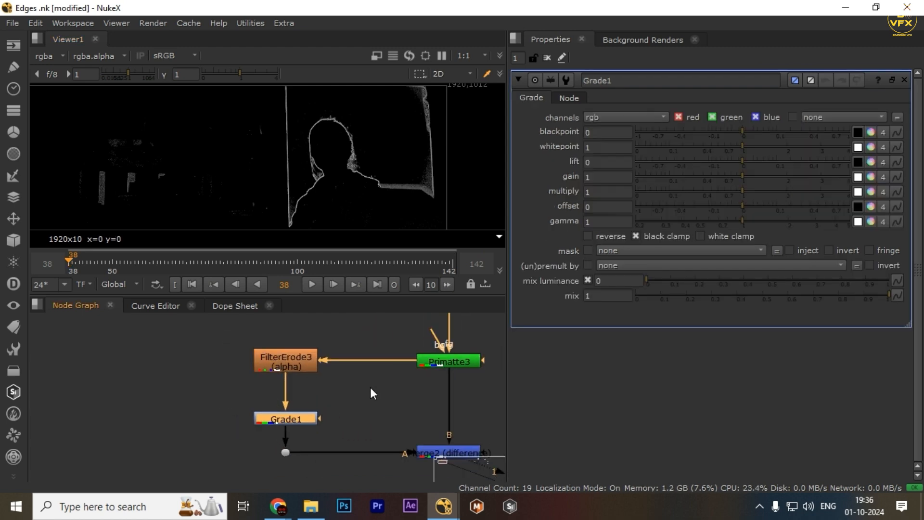
middle_click_drag(422, 431, 323, 385)
key("ctrl+z")
left_click_drag(231, 351, 178, 392)
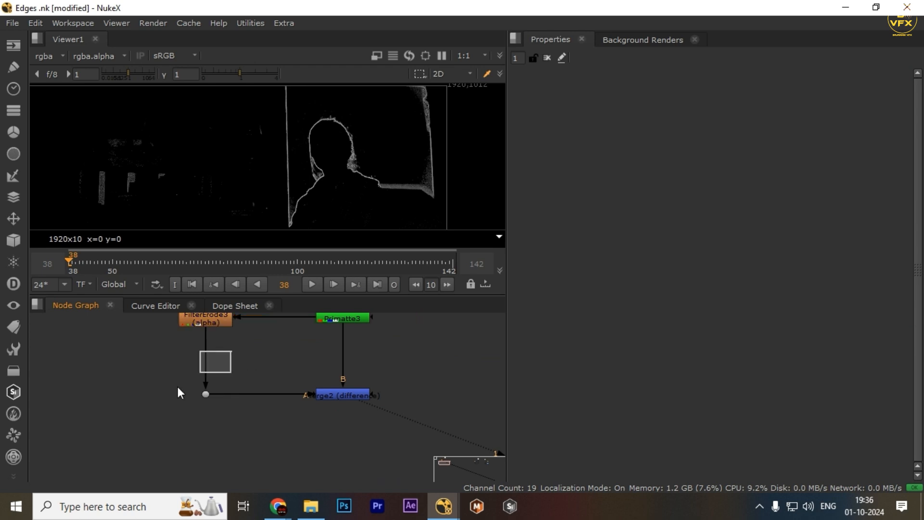
Add a Grade node directly after the difference Merge node.
left_click(378, 394)
key("g")
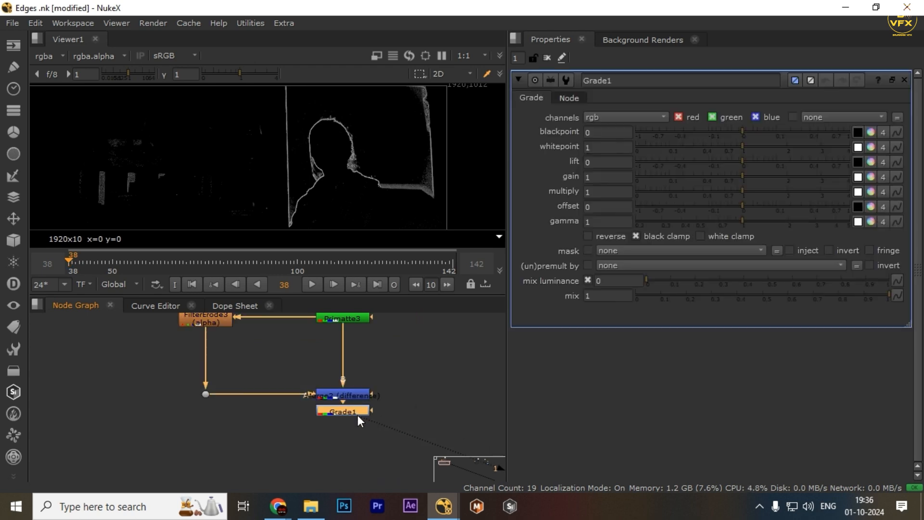
scroll(284, 354, "down", 1)
Test smaller and larger FilterErode sizes in 0.1 increments to compare the thickness of the extracted edge.
middle_click_drag(277, 354, 305, 400)
double_click(264, 366)
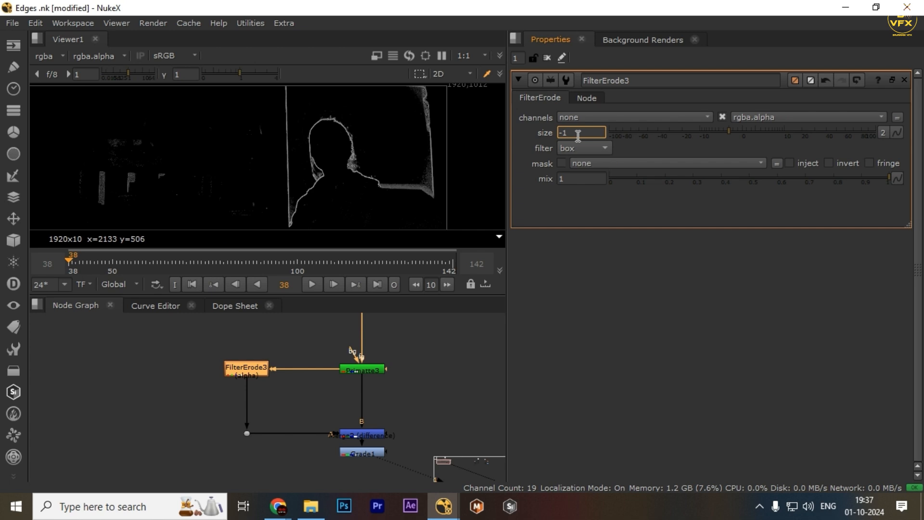
key("Up")
key("Down")
key("Down")
key("Up")
key("Up")
key("Up")
key("Down")
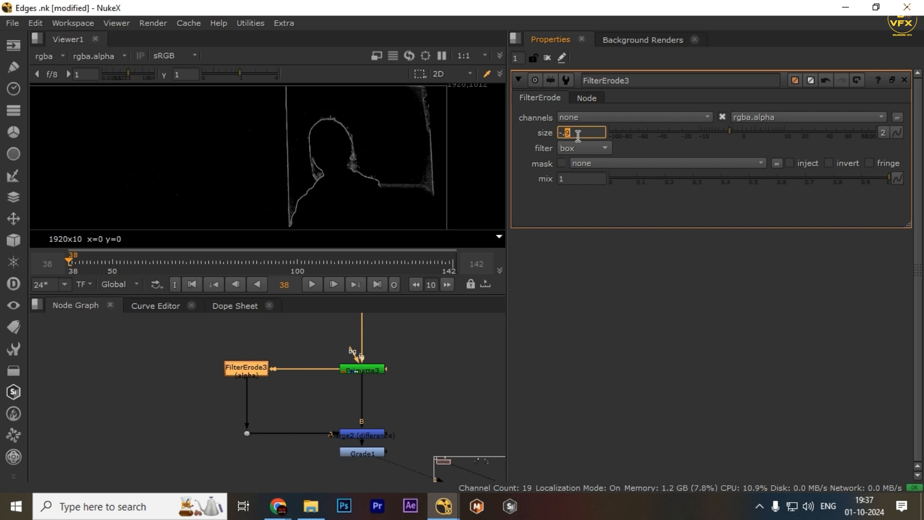
key("Down")
key("Down")
key("Down")
key("Down")
key("Down")
key("Down")
key("Down")
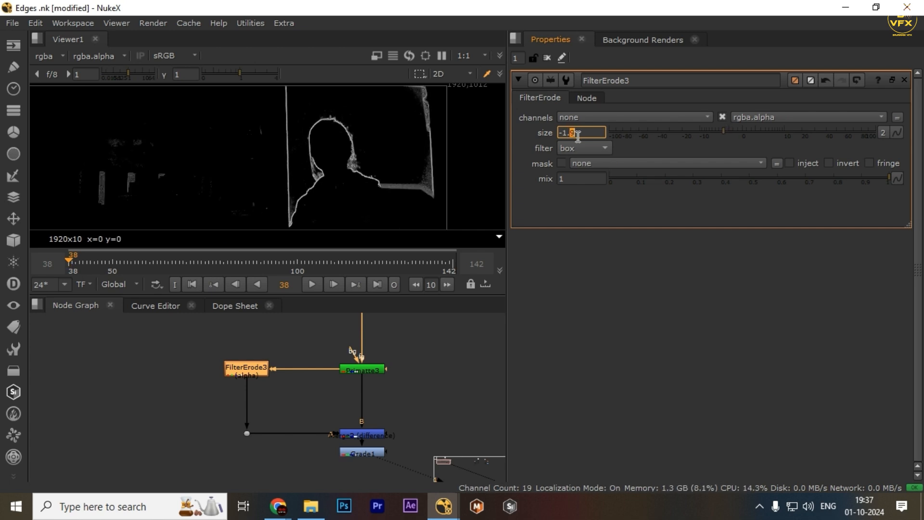
key("Up")
Limit the Grade node below the Merge to the alpha channel and lower its whitepoint to 0.56.
scroll(368, 337, "down", 2)
middle_click_drag(366, 404, 308, 374)
scroll(308, 375, "up", 3)
left_click(303, 400)
double_click(299, 411)
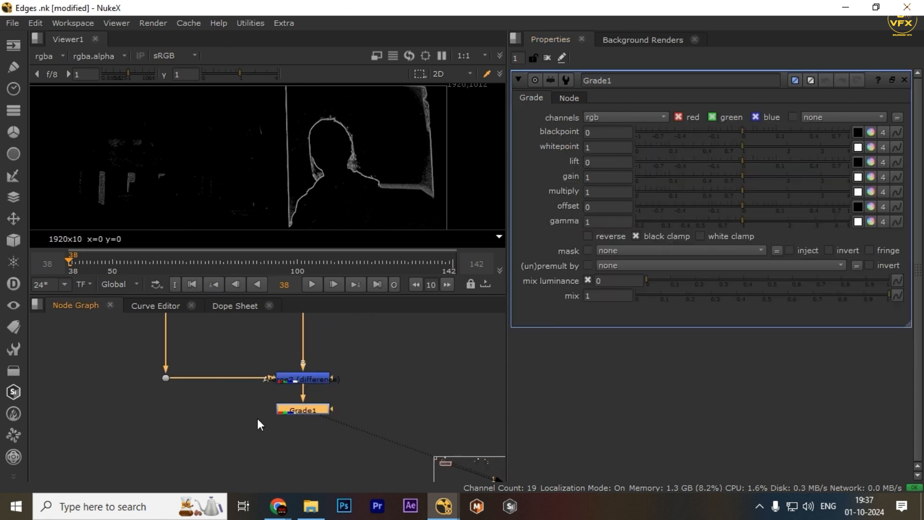
left_click(614, 118)
left_click(620, 186)
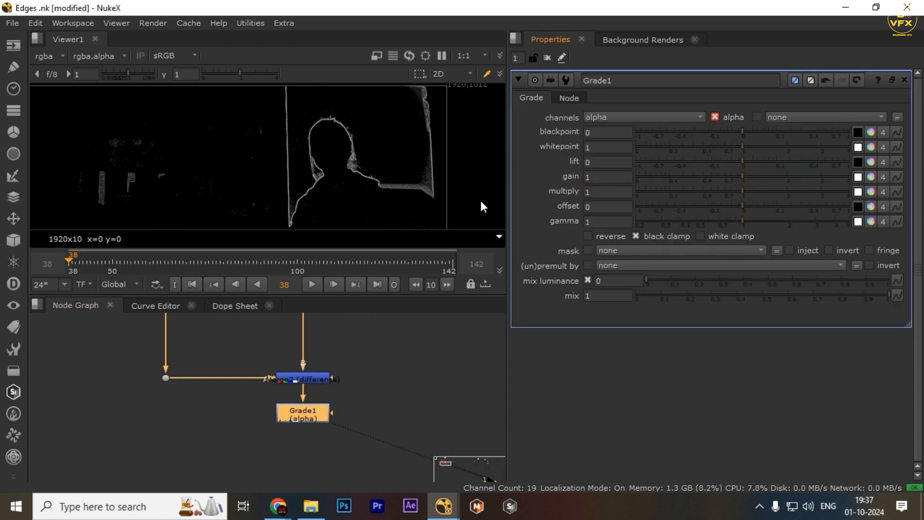
left_click_drag(735, 149, 724, 150)
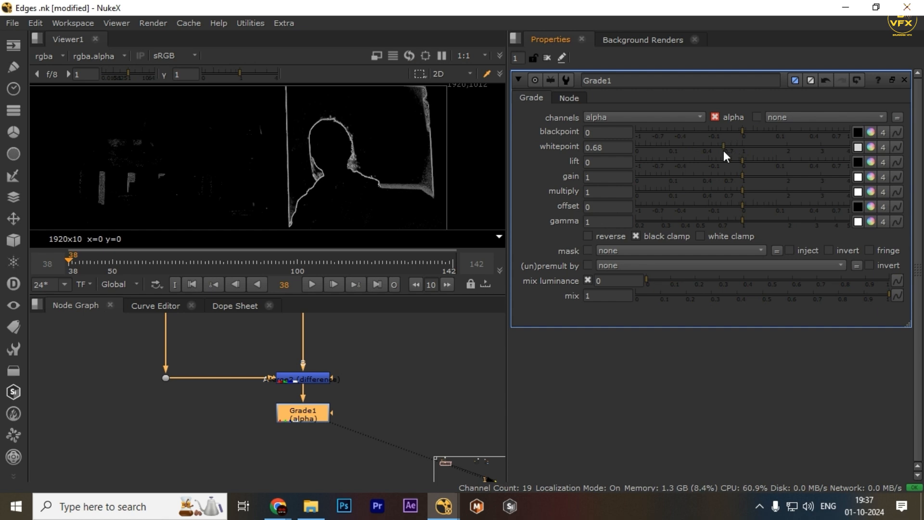
left_click(353, 394)
Move the alpha Grade node further below the Merge and view the original plate from the Read node.
scroll(309, 426, "down", 3)
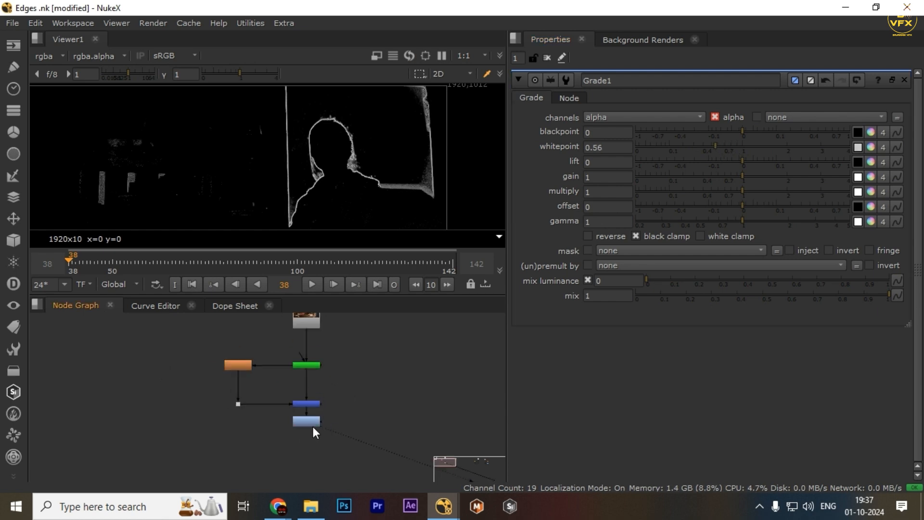
left_click_drag(312, 422, 312, 443)
left_click(306, 364)
middle_click_drag(287, 381, 281, 416)
left_click(298, 349)
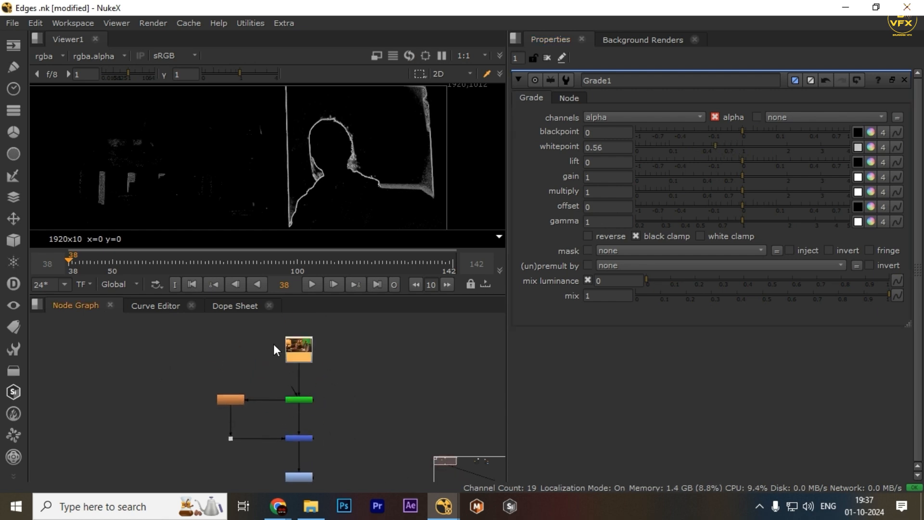
key("1")
Add a second Grade node fed by the Read node, connect its mask to Grade1, and view it.
scroll(332, 380, "up", 2)
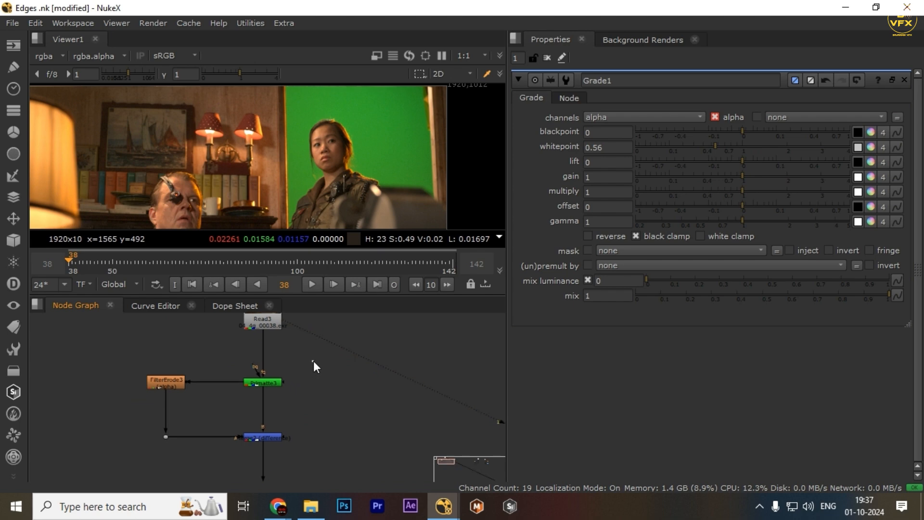
key("g")
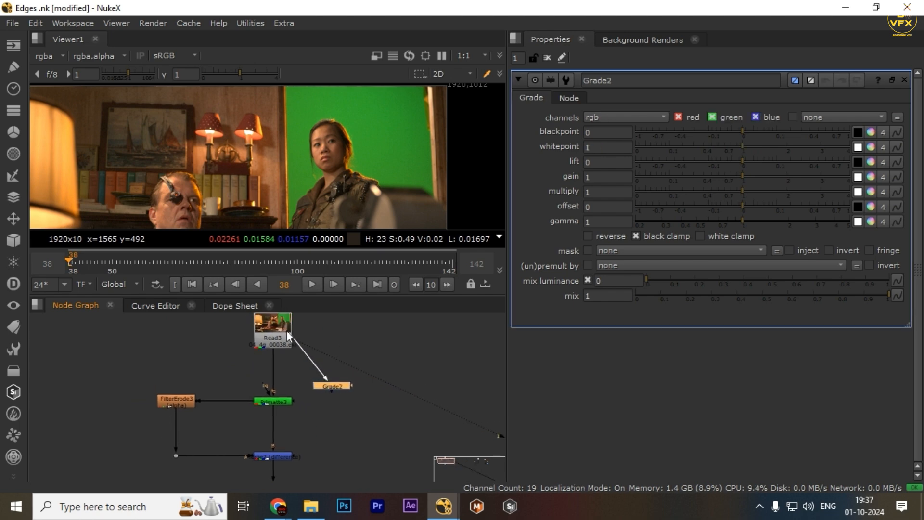
left_click_drag(353, 386, 280, 468)
scroll(306, 433, "down", 2)
key("space")
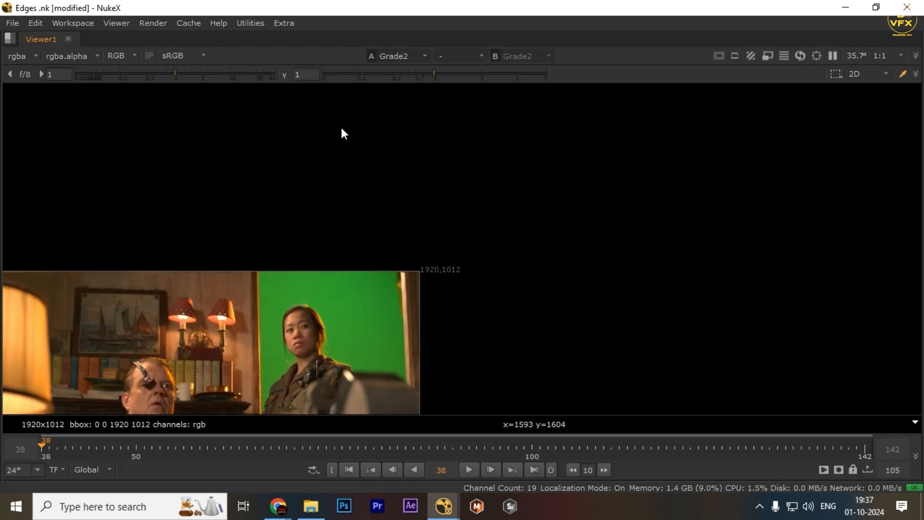
key("space")
Try raising the masked Grade node's gain to 1.34 to see its effect on the edge, and undo it.
scroll(365, 181, "up", 4)
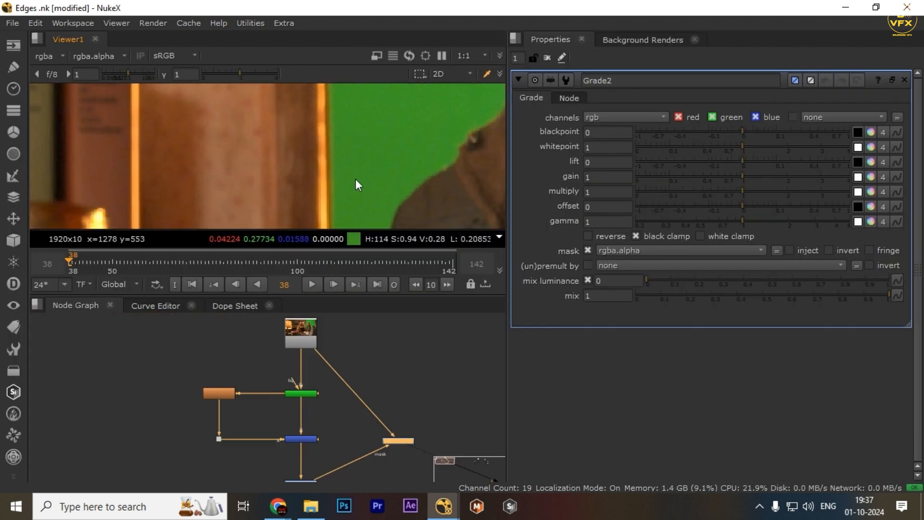
left_click_drag(735, 176, 760, 178)
key("ctrl+z")
scroll(381, 155, "up", 2)
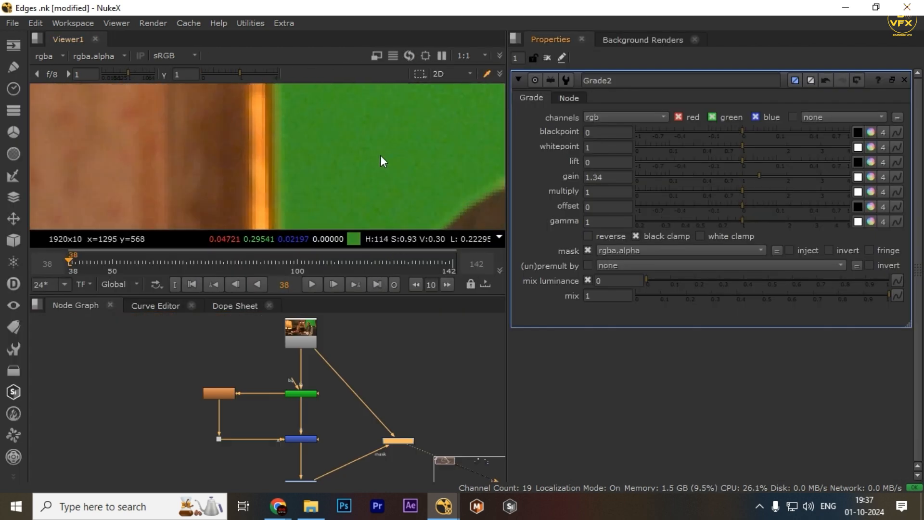
Split Grade2's gain into separate channels, set green and blue to 0, and check the tinted edge around the figure.
left_click(872, 177)
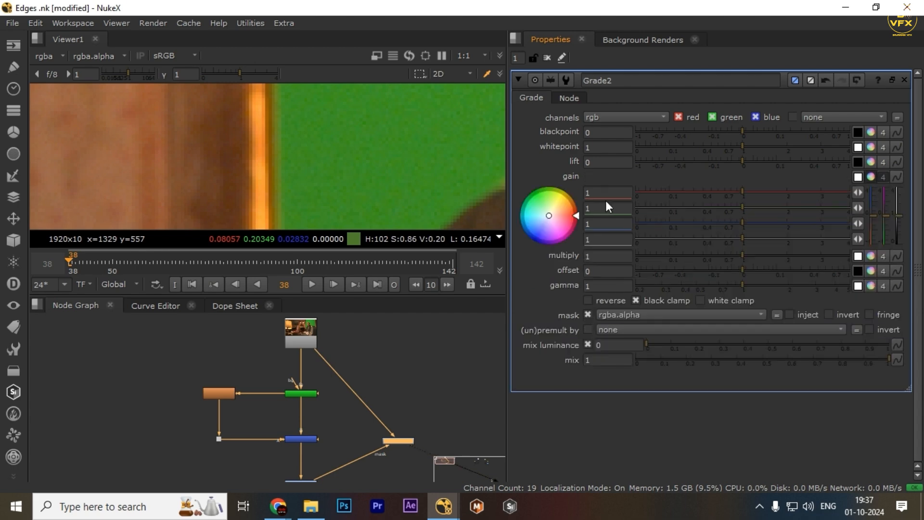
left_click_drag(714, 207, 634, 210)
left_click_drag(726, 226, 632, 226)
scroll(287, 166, "down", 3)
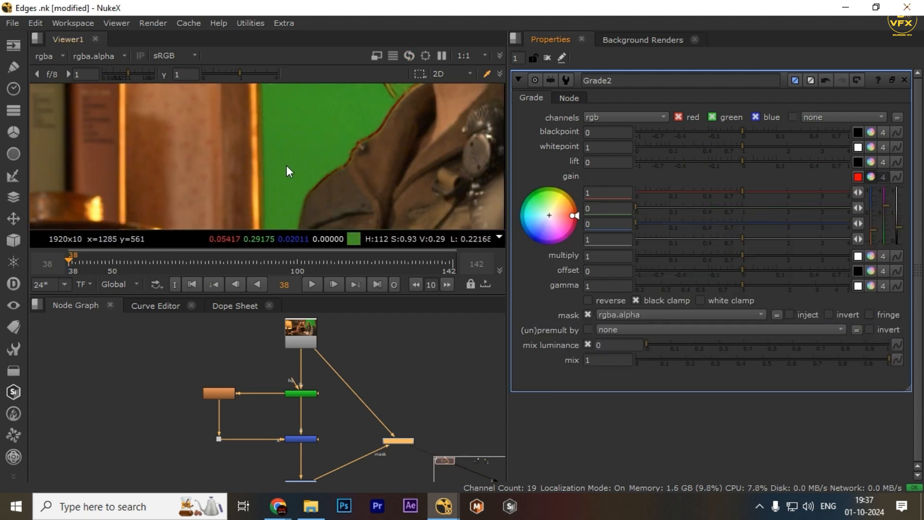
middle_click_drag(287, 166, 243, 134)
scroll(312, 145, "up", 2)
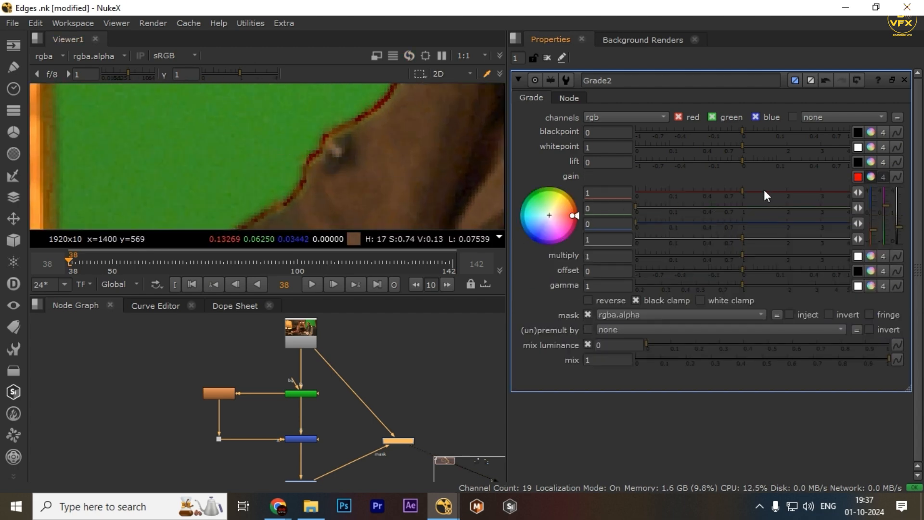
Raise the green and red gain of Grade2 to brighten and warm the figure's edge.
left_click(755, 207, "ctrl")
left_click_drag(751, 193, 794, 203)
scroll(402, 159, "up", 2)
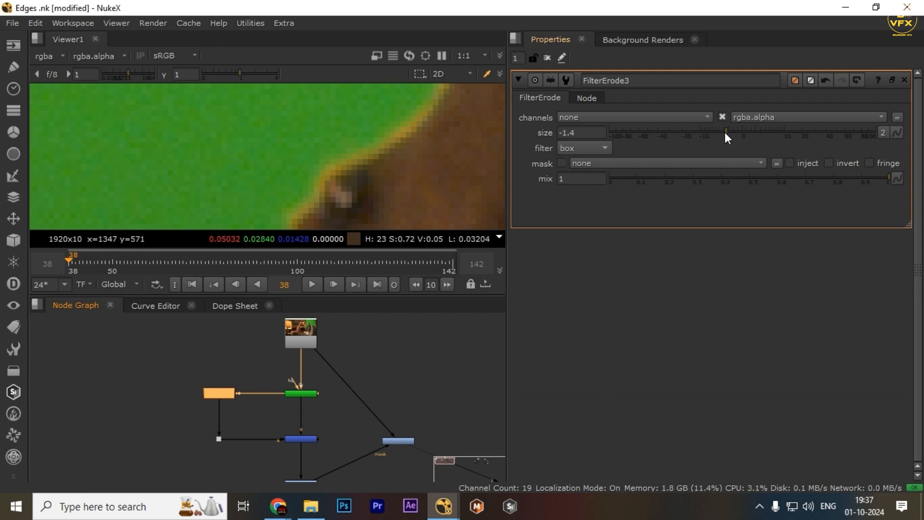
Set the FilterErode size to -1.2 and check the graded edge around the woman's collar.
left_click_drag(725, 132, 722, 135)
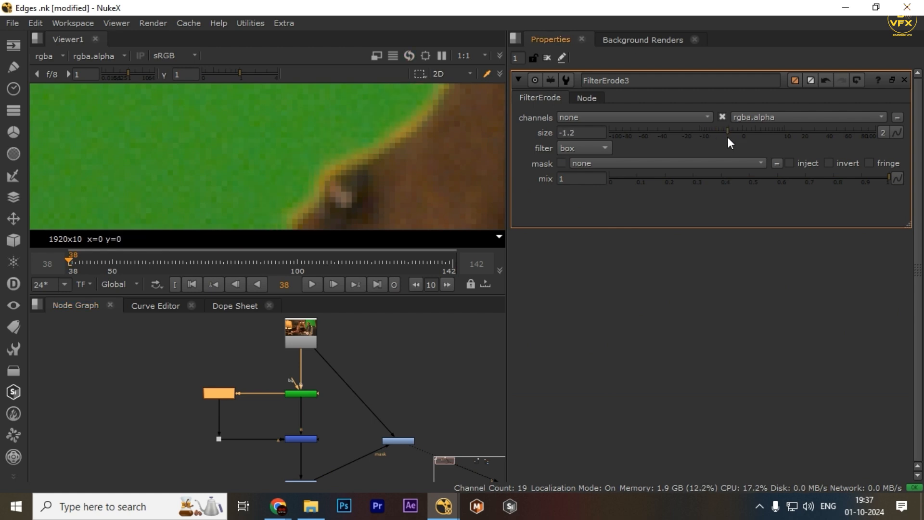
scroll(313, 169, "down", 3)
key("space")
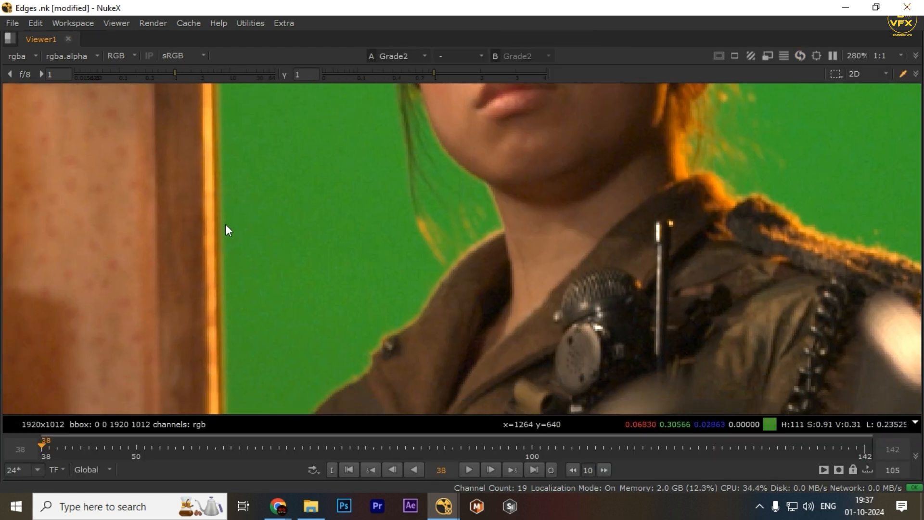
key("space")
scroll(405, 144, "up", 3)
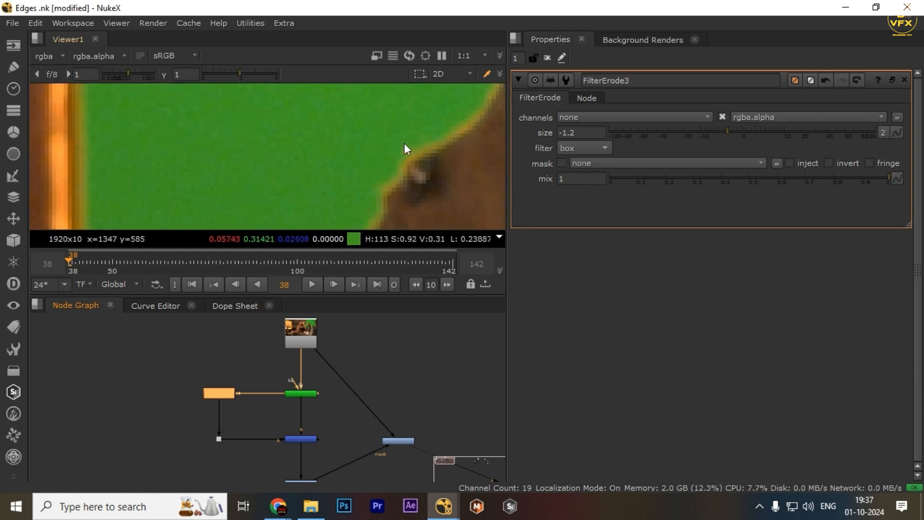
Align Grade2 beside Grade1 in the node graph and lower Grade1's whitepoint to 0.47.
scroll(398, 394, "up", 3)
left_click_drag(387, 389, 387, 453)
double_click(387, 455)
double_click(200, 463)
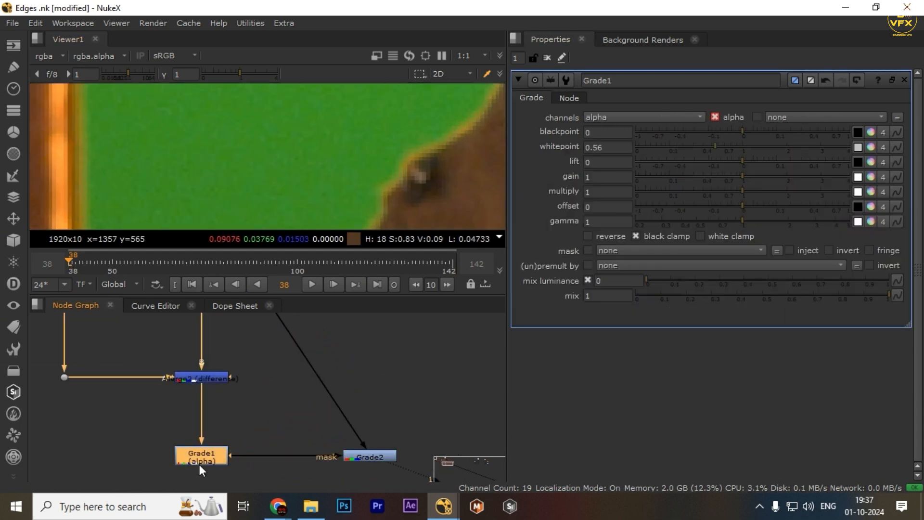
mouse_move(707, 148)
left_mouse_down()
mouse_move(695, 152)
mouse_move(718, 151)
mouse_move(709, 146)
left_mouse_up()
scroll(345, 363, "down", 6)
left_click(220, 380)
scroll(316, 404, "up", 4)
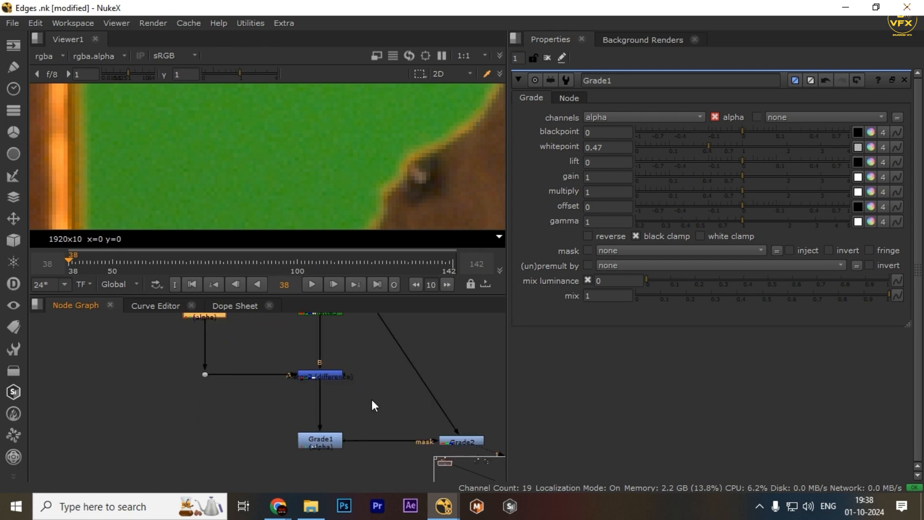
Set Grade1's whitepoint to 0.44 and check the plate's edges around the woman and the door frame enlarged.
left_click(312, 445)
scroll(240, 379, "down", 1)
middle_click_drag(241, 378, 240, 406)
middle_click_drag(317, 415, 292, 383)
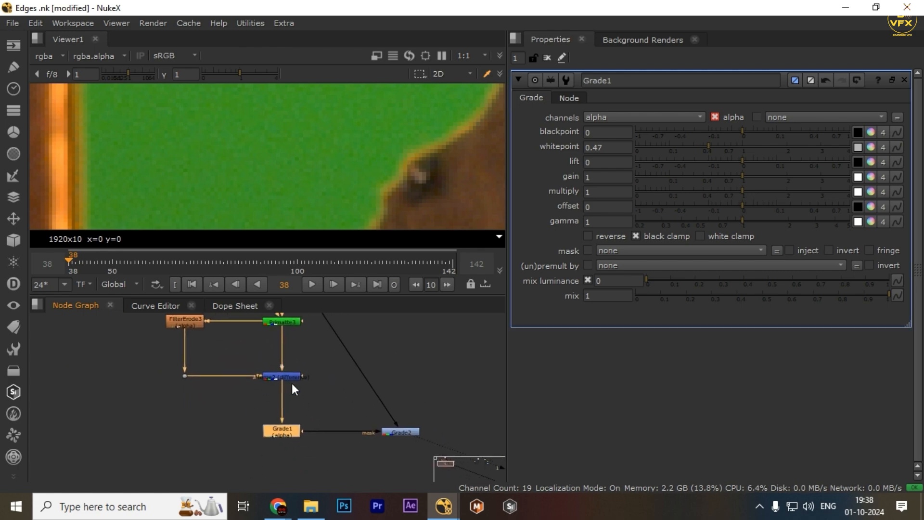
left_click(292, 400)
left_click(280, 428)
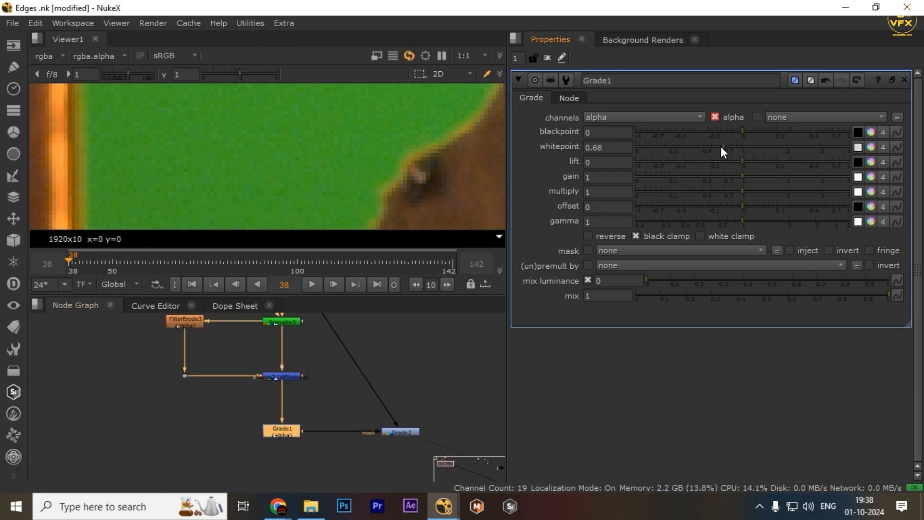
key("space")
scroll(255, 223, "down", 2)
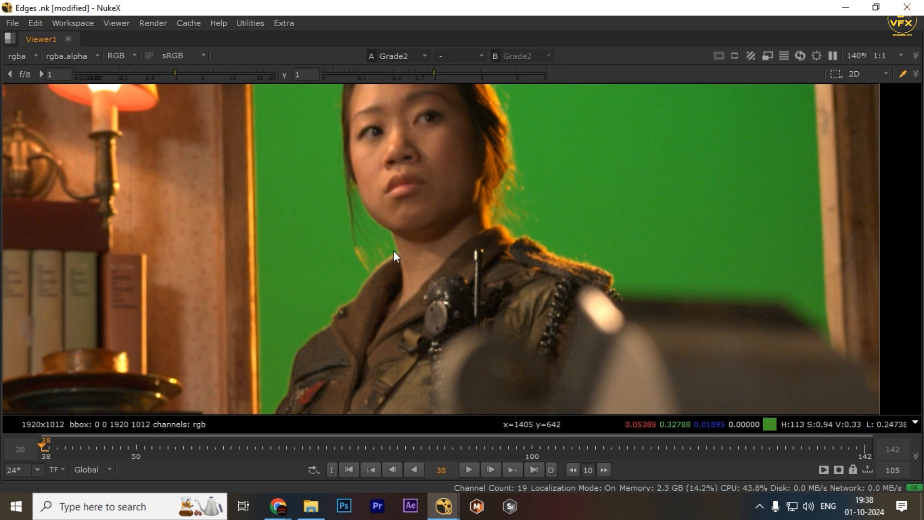
scroll(582, 314, "down", 2)
scroll(502, 241, "up", 5)
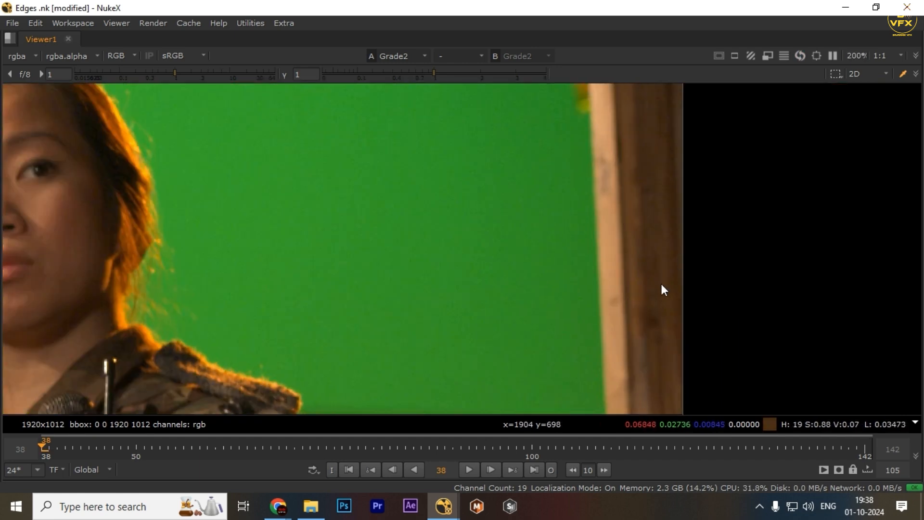
key("space")
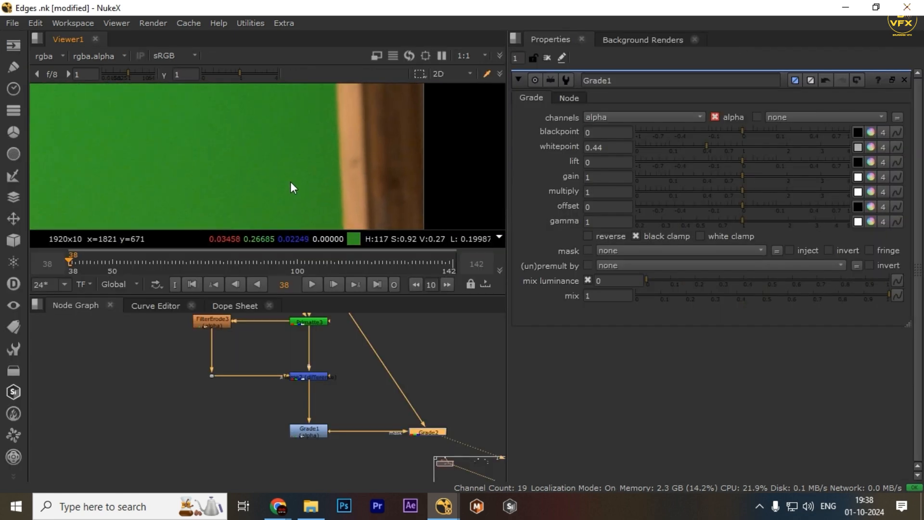
View Grade1's alpha fitted to the viewer and examine the brightened edge matte enlarged.
left_click(313, 429)
key("1")
key("space")
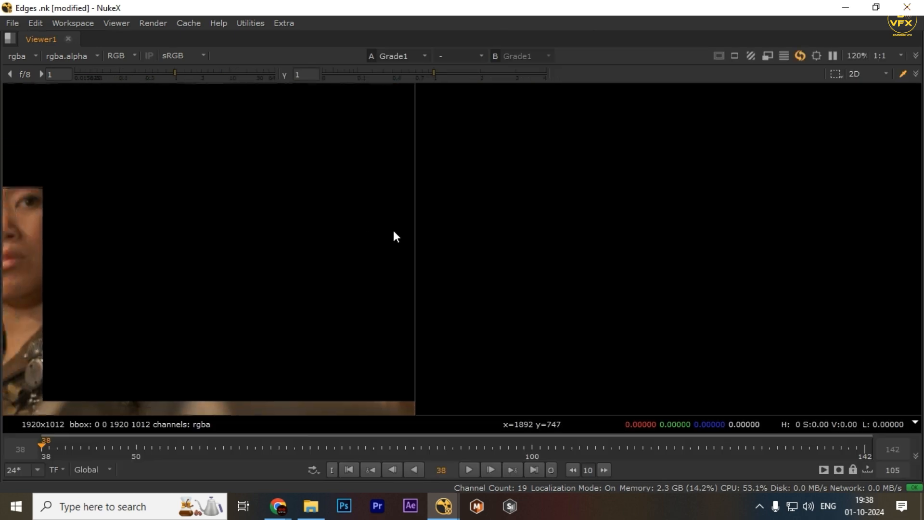
key("f")
key("space")
scroll(310, 383, "down", 2)
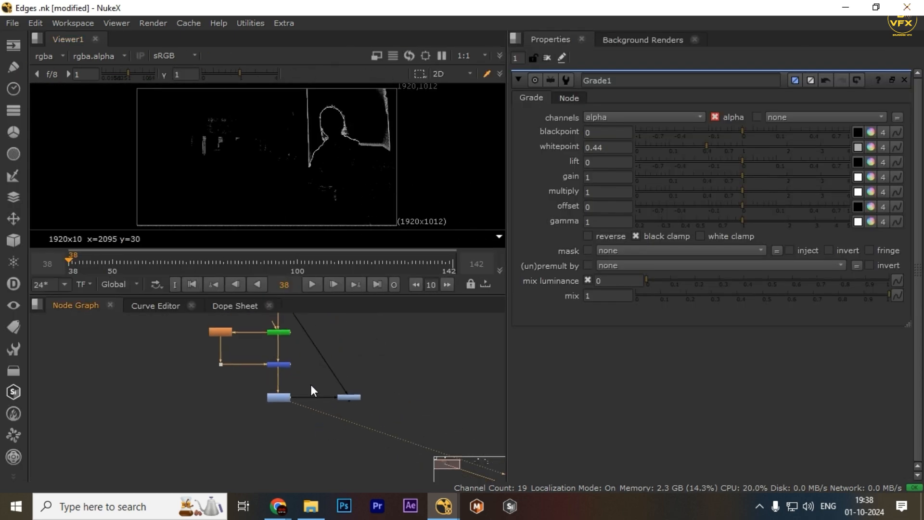
scroll(345, 385, "up", 1)
key("space")
scroll(521, 253, "up", 3)
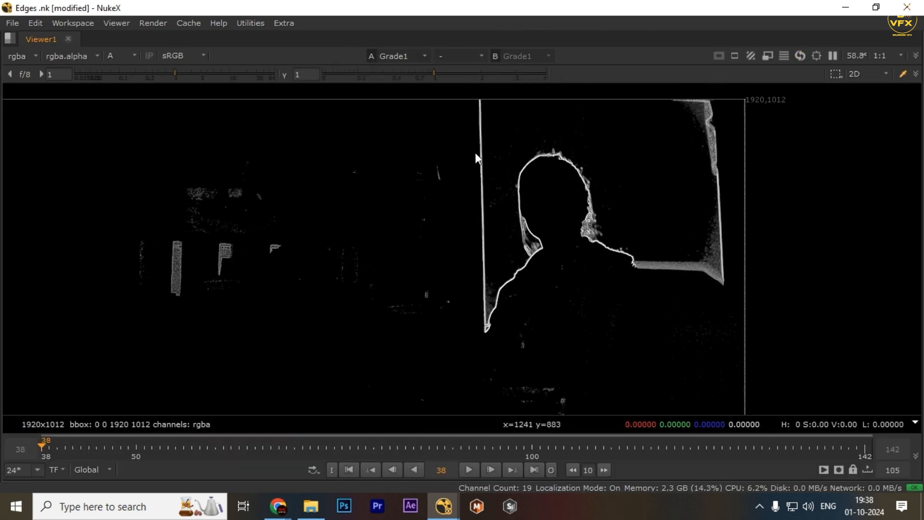
left_click_drag(503, 250, 679, 398)
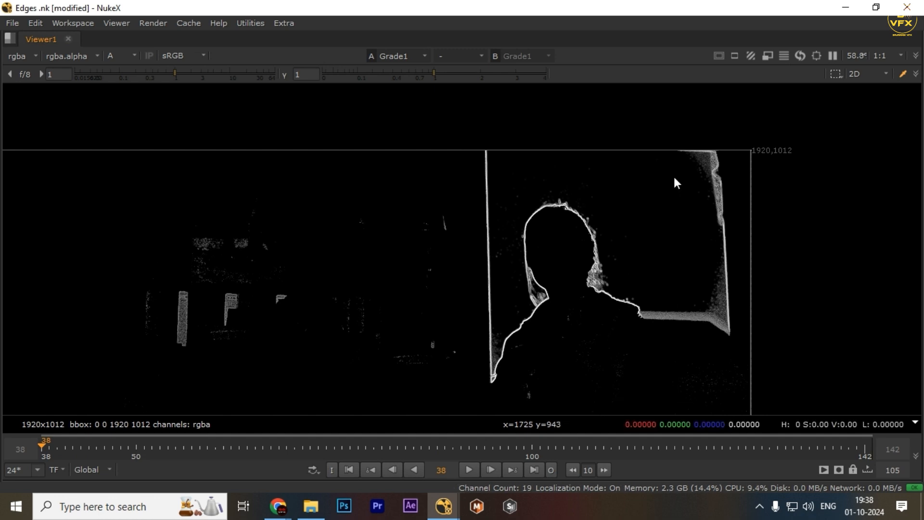
Duplicate the plate, Primatte and FilterErode nodes into an empty area beside the first edge-matte tree.
left_click_drag(663, 156, 499, 297)
key("space")
scroll(396, 380, "down", 3)
middle_click_drag(397, 379, 375, 436)
scroll(370, 386, "up", 2)
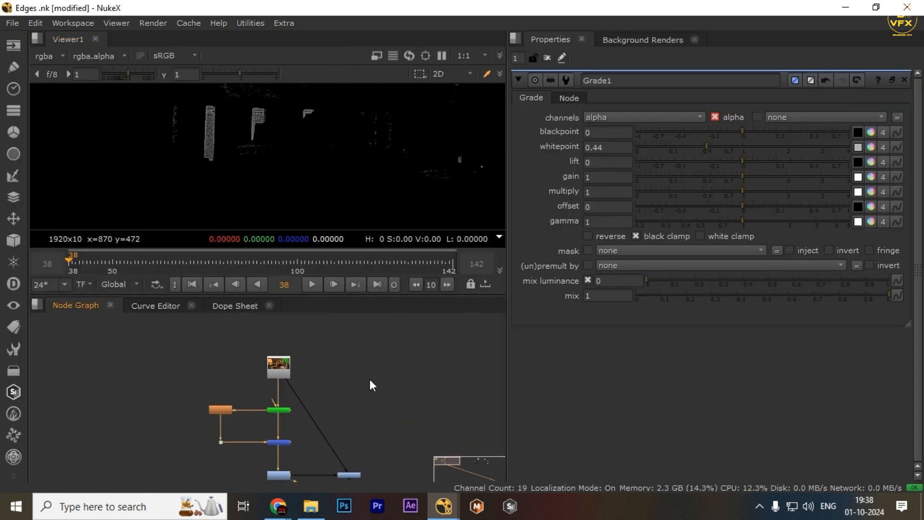
left_click_drag(247, 334, 312, 435)
left_click_drag(126, 333, 292, 421)
key("ctrl+c")
middle_click_drag(200, 406, 491, 412)
left_click(267, 361)
key("ctrl+v")
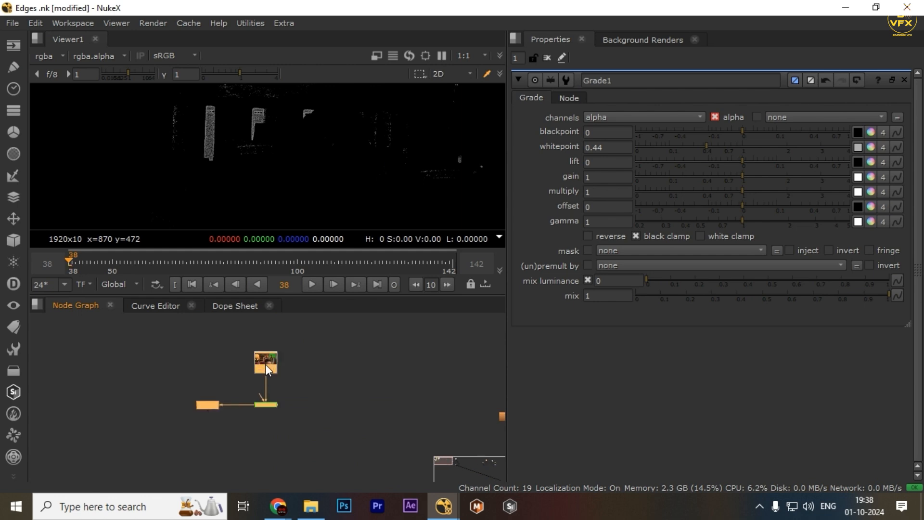
View the duplicated Primatte's alpha fitted to the viewer, and return to the colour view.
scroll(271, 388, "up", 2)
left_click_drag(336, 381, 221, 450)
key("1")
key("space")
key("f")
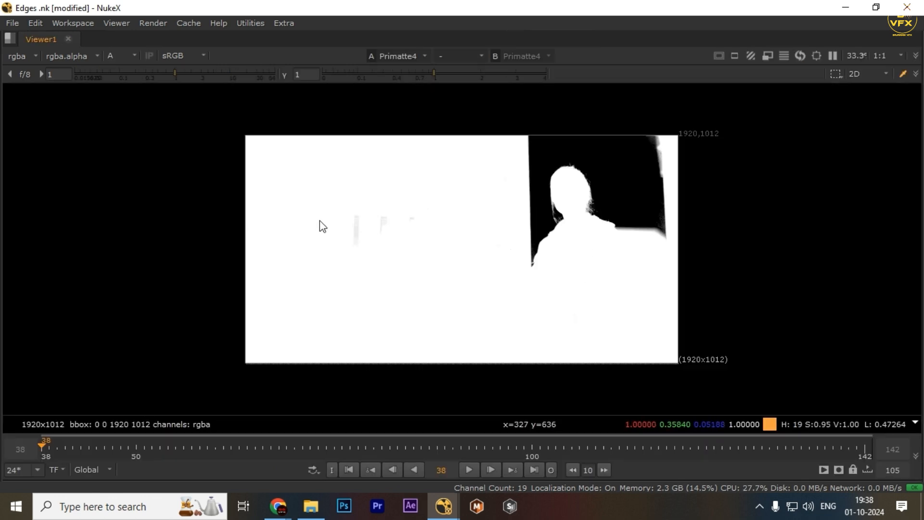
key("a")
key("space")
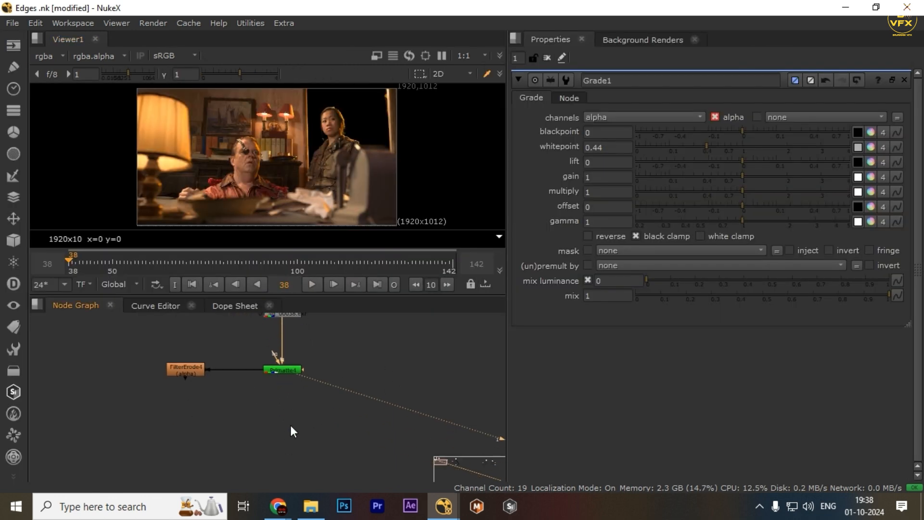
Add a Multiply below the duplicated FilterErode, mask it with the Primatte's alpha, and view the resulting alpha.
key("Tab")
type("mul")
key("Return")
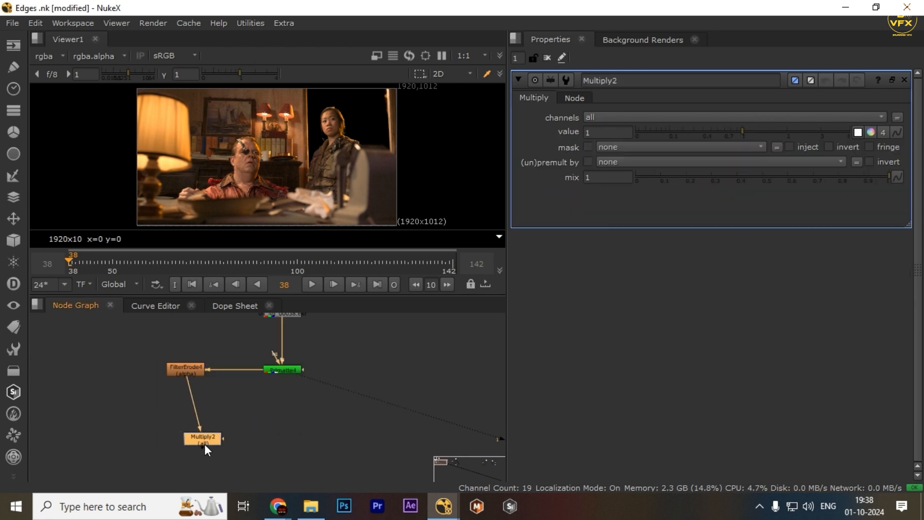
key("1")
left_click(129, 420)
key("a")
middle_click_drag(309, 128, 292, 149)
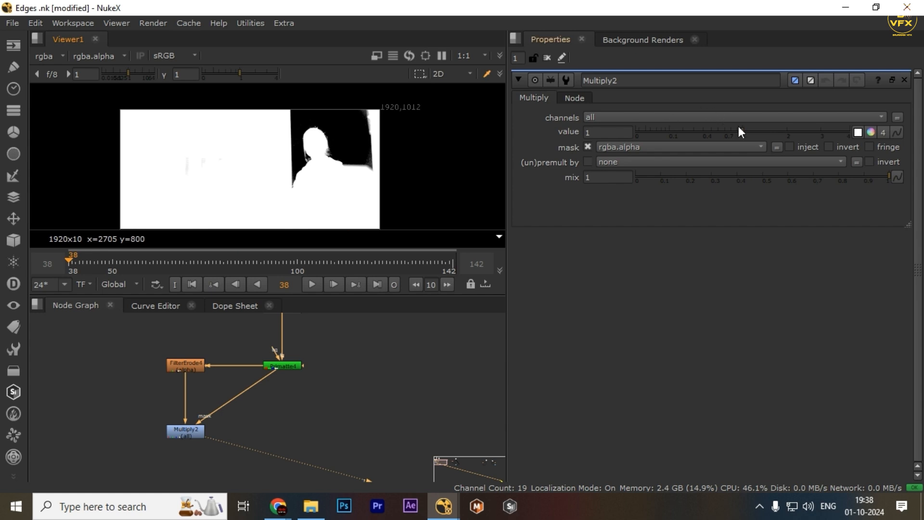
Set the Multiply value to 0 and check the edge matte around the woman enlarged.
left_click_drag(740, 131, 341, 137)
scroll(324, 143, "up", 3)
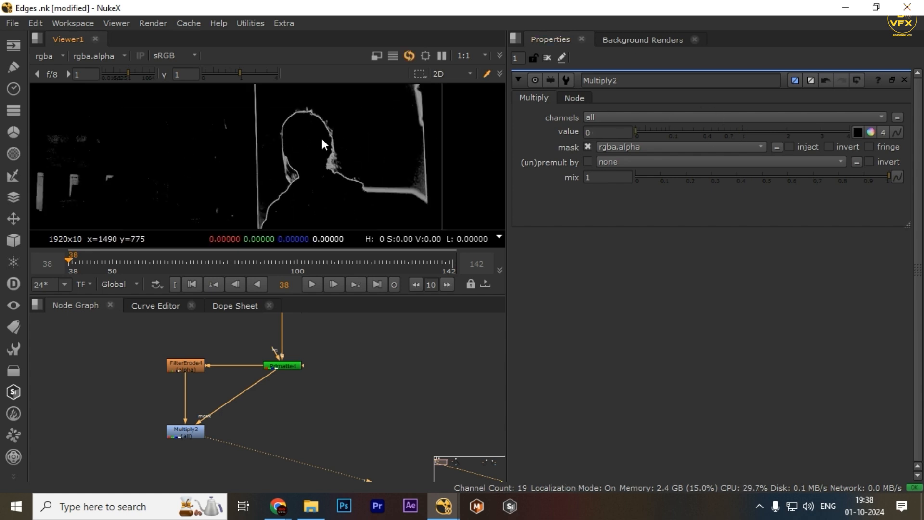
key("space")
key("space")
scroll(217, 392, "down", 1)
middle_click_drag(207, 397, 248, 368)
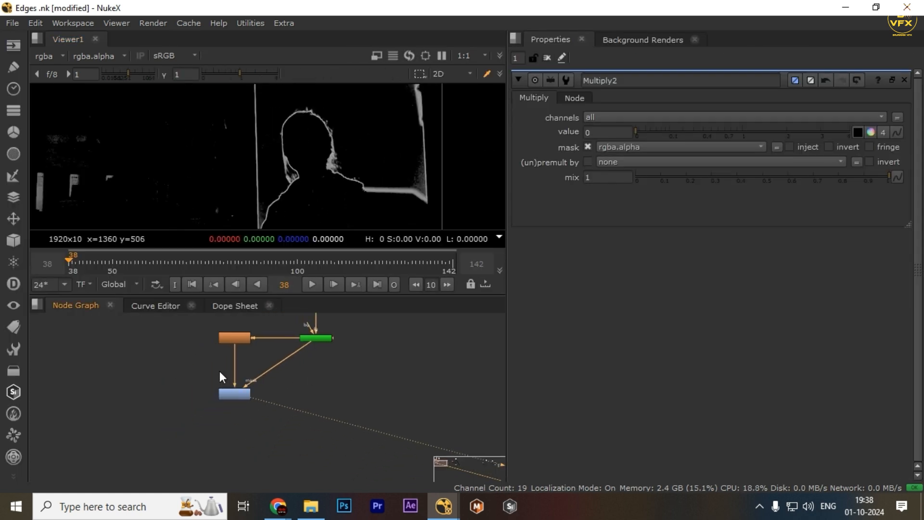
Add a Grade after the Multiply, limit it to the alpha channel and set its whitepoint to 0.53.
left_click(234, 394)
key("g")
left_click(612, 119)
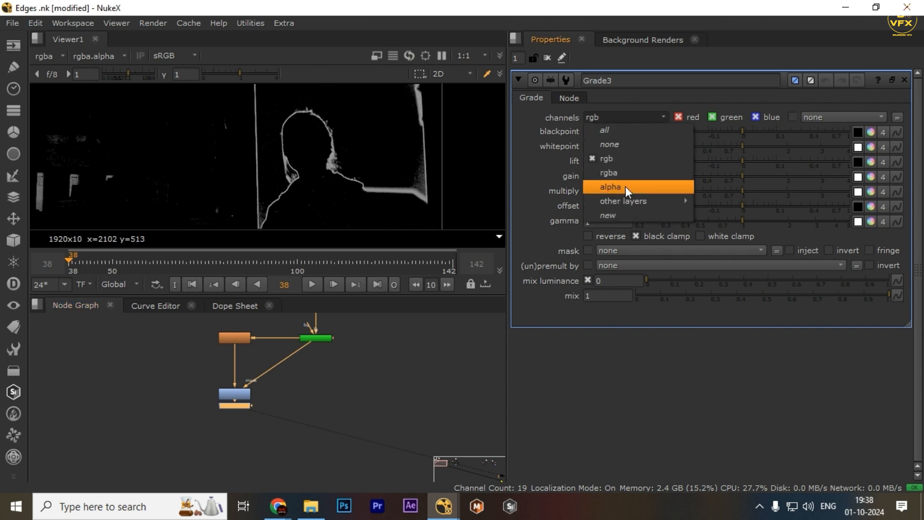
left_click(625, 186)
left_click_drag(733, 148, 715, 148)
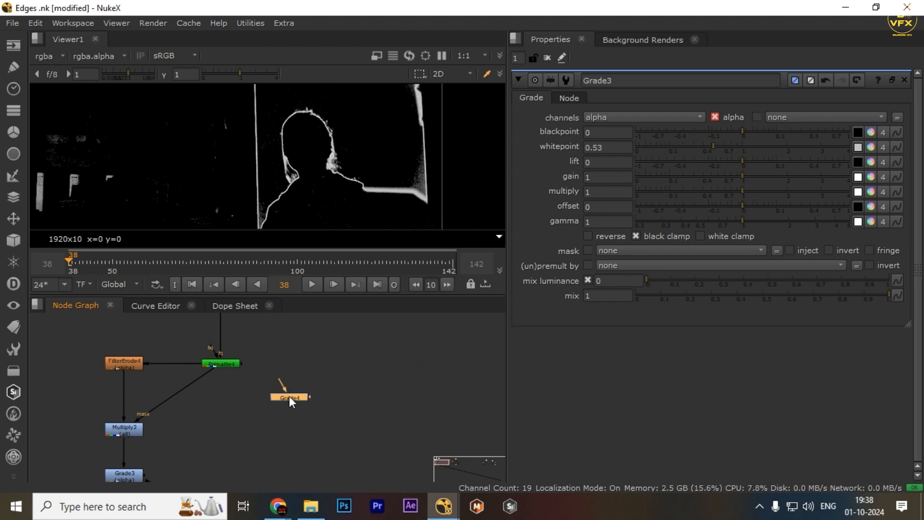
Connect a new Grade to the plate with Grade3 as its mask and view its colour output.
scroll(289, 397, "down", 1)
middle_click_drag(290, 397, 316, 402)
left_click_drag(311, 394, 273, 321)
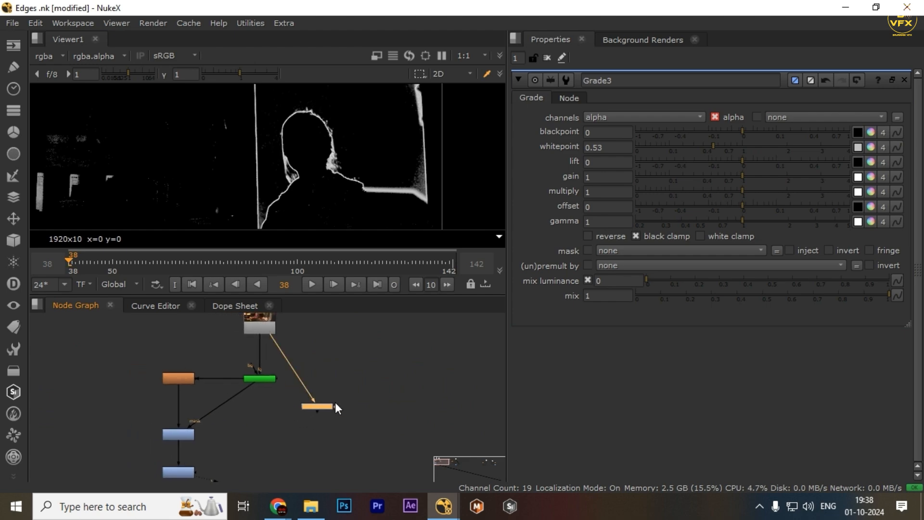
key("1")
key("space")
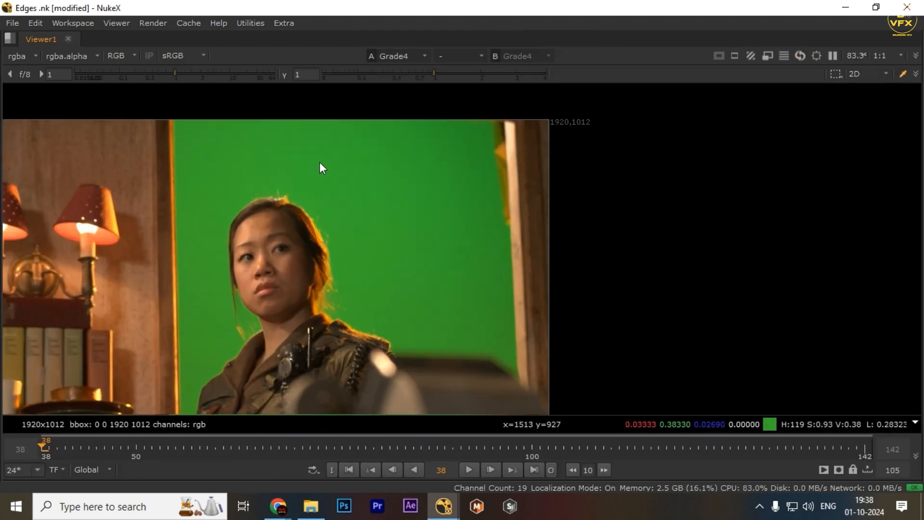
key("space")
key("space")
Compare the plate's edges around the woman's hair, shoulder and door frame with Grade4 disabled and enabled.
scroll(529, 293, "up", 4)
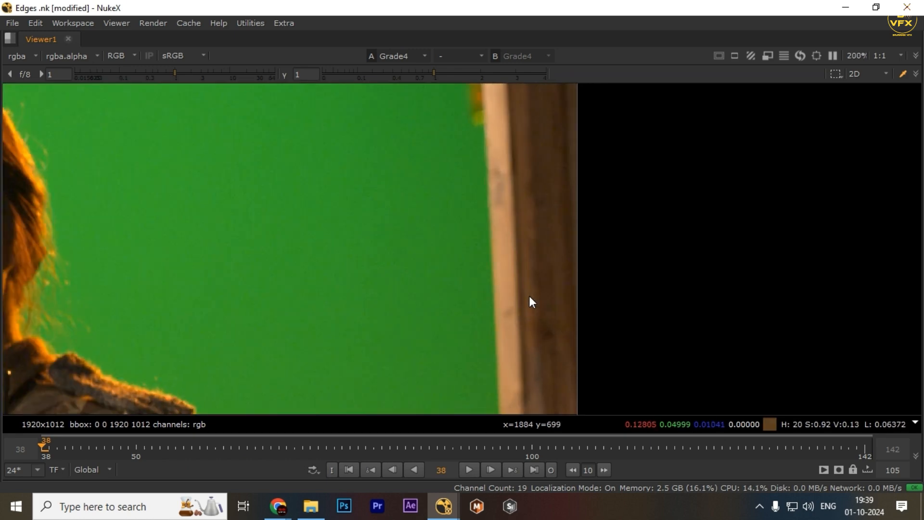
scroll(495, 308, "up", 2)
scroll(528, 223, "down", 4)
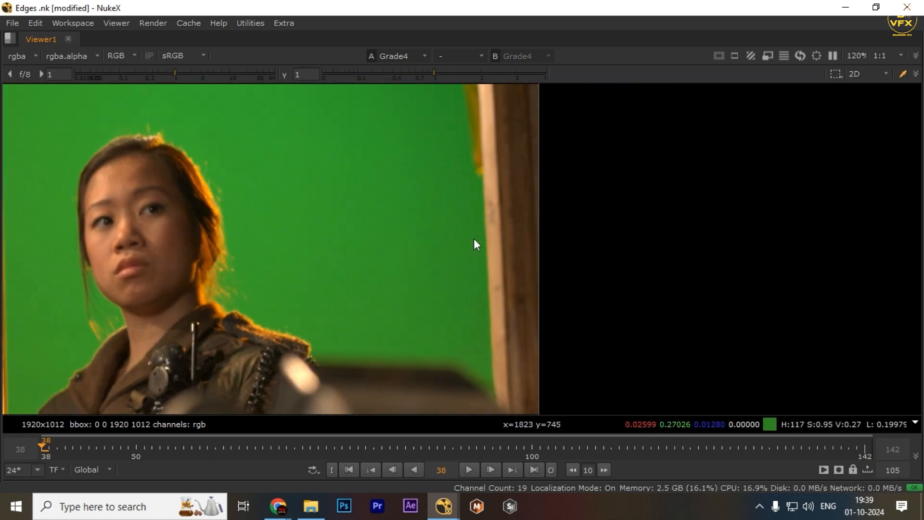
scroll(439, 242, "down", 2)
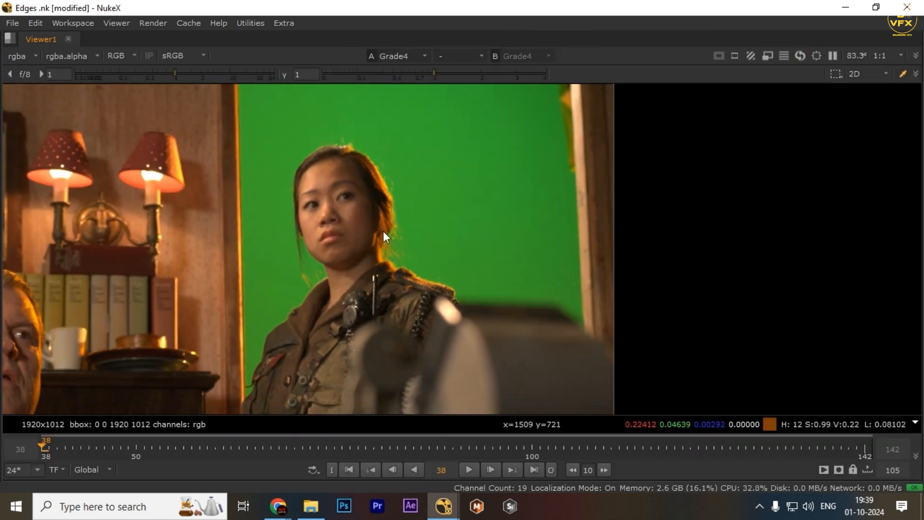
scroll(383, 232, "up", 4)
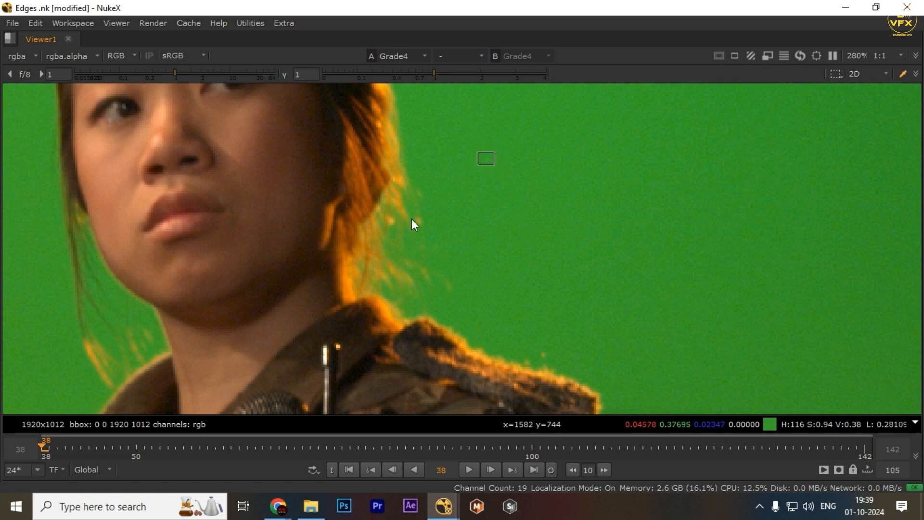
key("d")
key("d")
scroll(398, 330, "up", 2)
middle_click_drag(398, 329, 335, 248)
key("d")
key("d")
key("space")
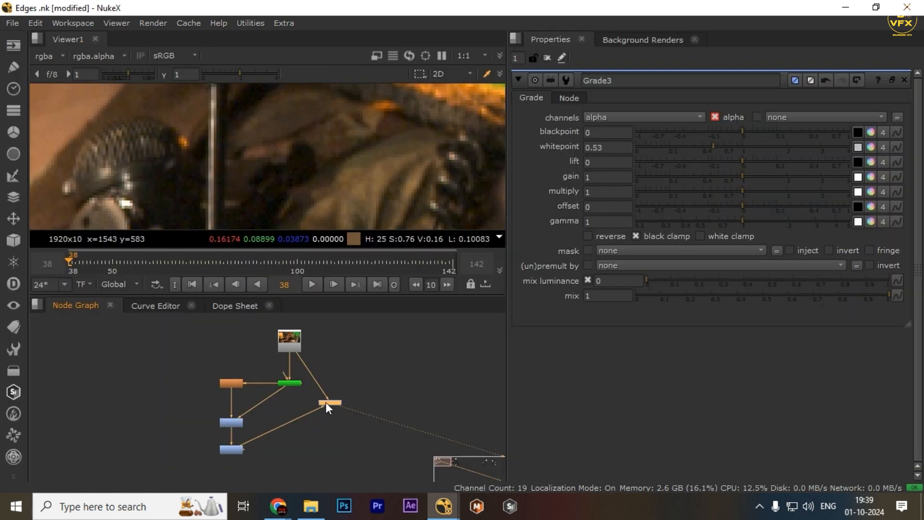
Align Grade4 beside Grade3 and route its plate connection squarely through a Dot.
left_click_drag(325, 402, 330, 447)
scroll(305, 429, "up", 2)
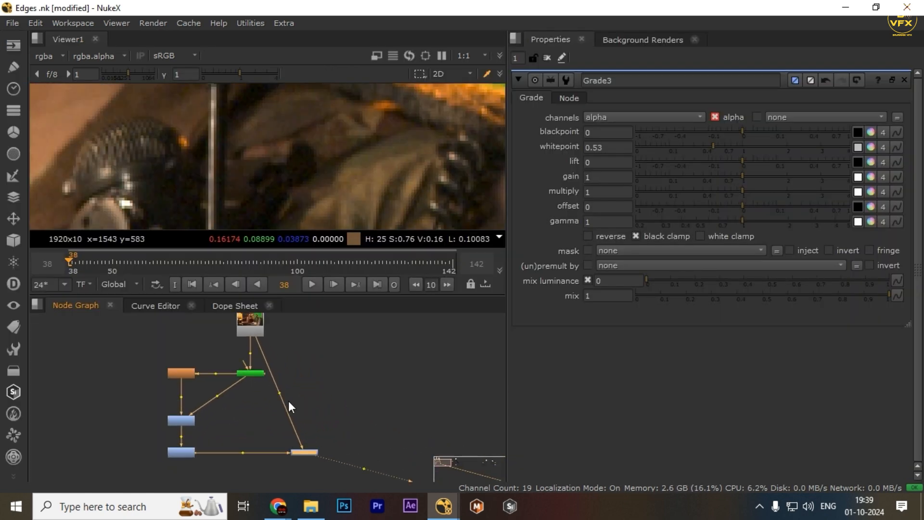
left_click_drag(280, 393, 307, 320, "ctrl")
scroll(326, 386, "down", 3)
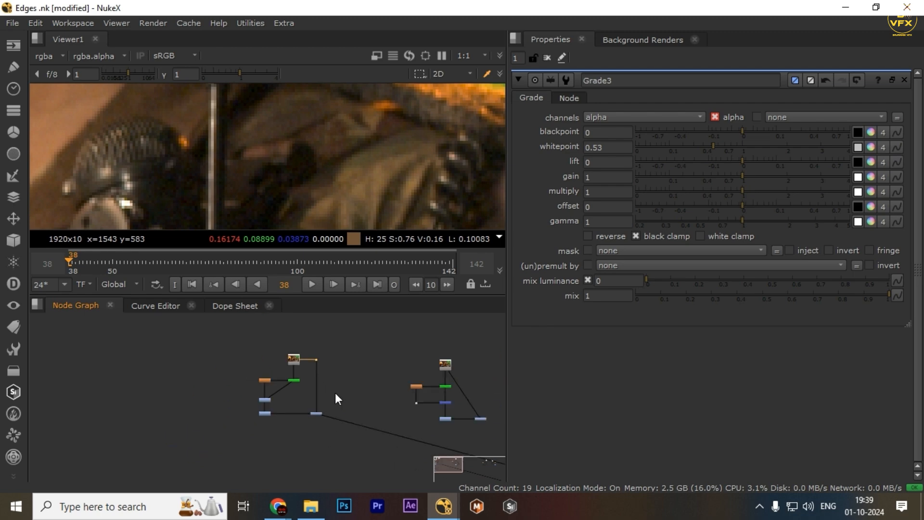
Route the first tree's plate connection to Grade2 squarely through a Dot.
middle_click_drag(381, 408, 273, 389)
scroll(363, 407, "up", 3)
middle_click_drag(366, 335, 353, 406)
scroll(353, 406, "up", 2)
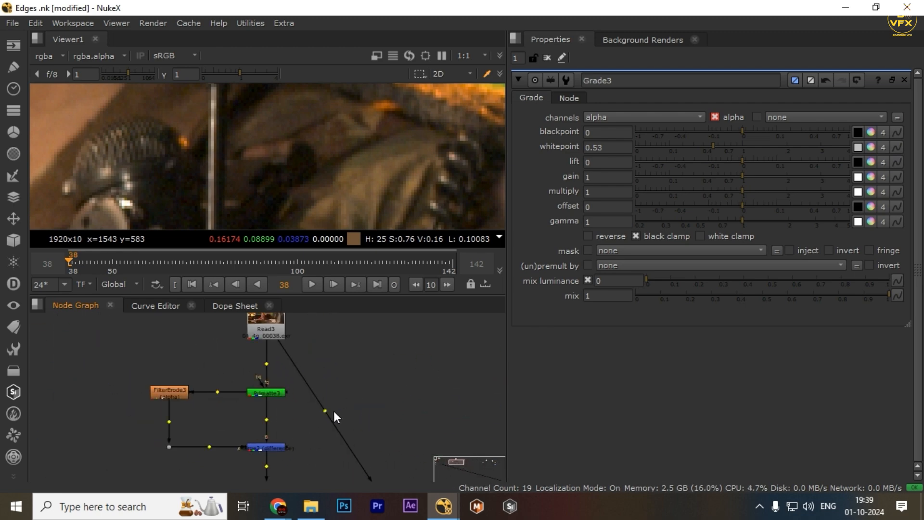
left_click_drag(326, 412, 388, 326)
scroll(382, 371, "down", 3)
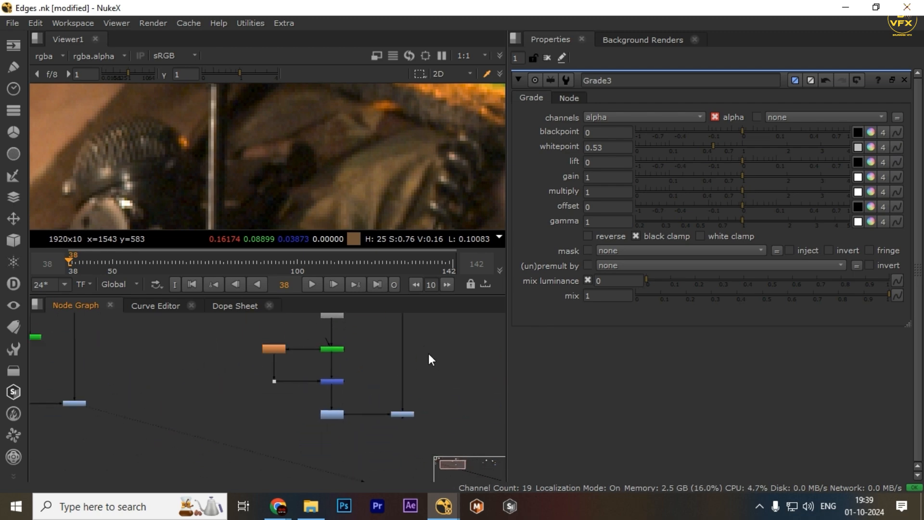
Examine the two edge-matte node trees side by side in the node graph.
left_click_drag(431, 357, 346, 470)
scroll(306, 429, "down", 2)
middle_click_drag(306, 430, 302, 451)
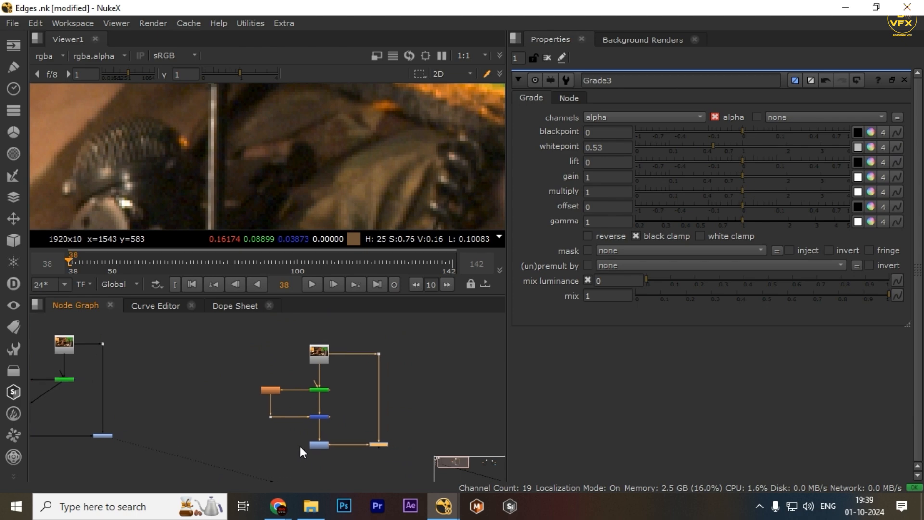
middle_click_drag(136, 405, 233, 403)
scroll(233, 404, "up", 2)
middle_click_drag(280, 422, 359, 409)
left_click(269, 432)
scroll(166, 359, "down", 3)
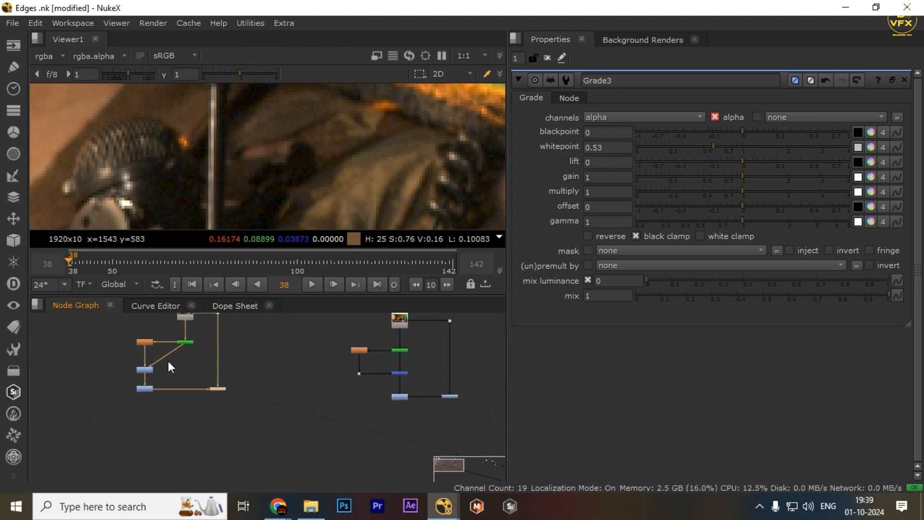
left_click_drag(103, 336, 361, 417)
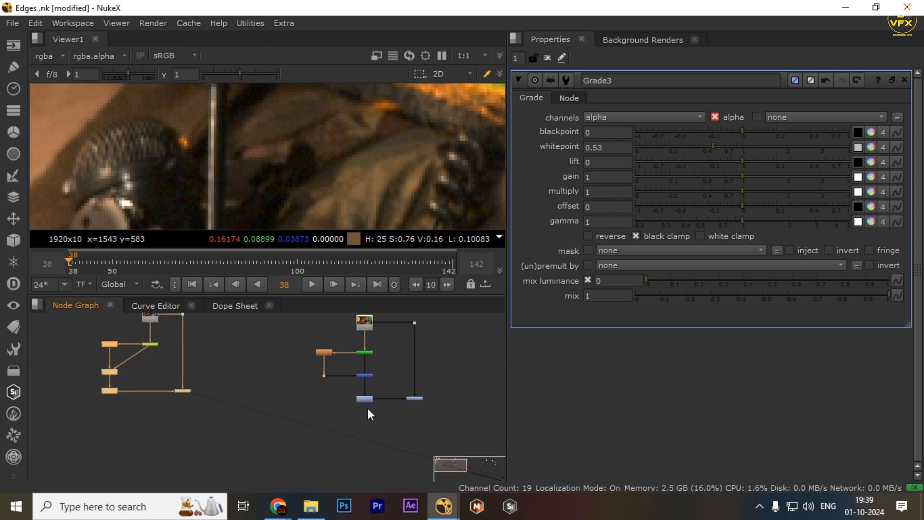
left_click_drag(254, 351, 431, 414)
middle_click_drag(85, 352, 209, 393)
left_click_drag(154, 374, 337, 441)
Fit the plate to the viewer and examine the connections of the Multiply-based edge-matte tree.
key("space")
key("f")
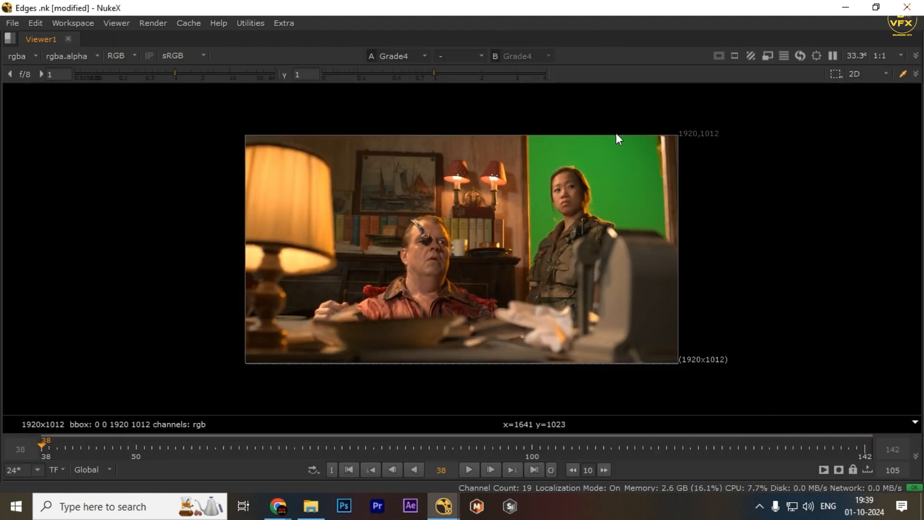
key("space")
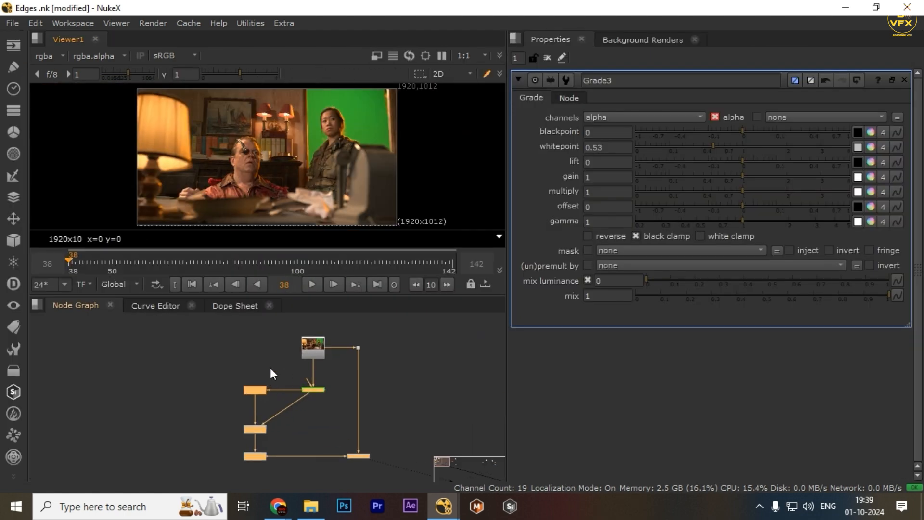
left_click_drag(270, 368, 375, 406)
scroll(375, 406, "down", 2)
middle_click_drag(350, 401, 317, 381)
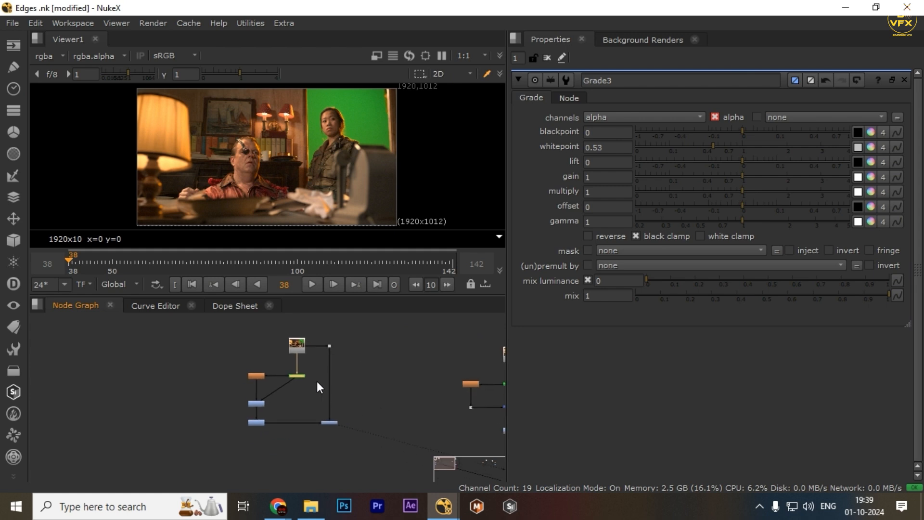
scroll(317, 383, "up", 2)
left_click_drag(276, 365, 415, 406)
scroll(365, 352, "down", 3)
scroll(269, 375, "up", 2)
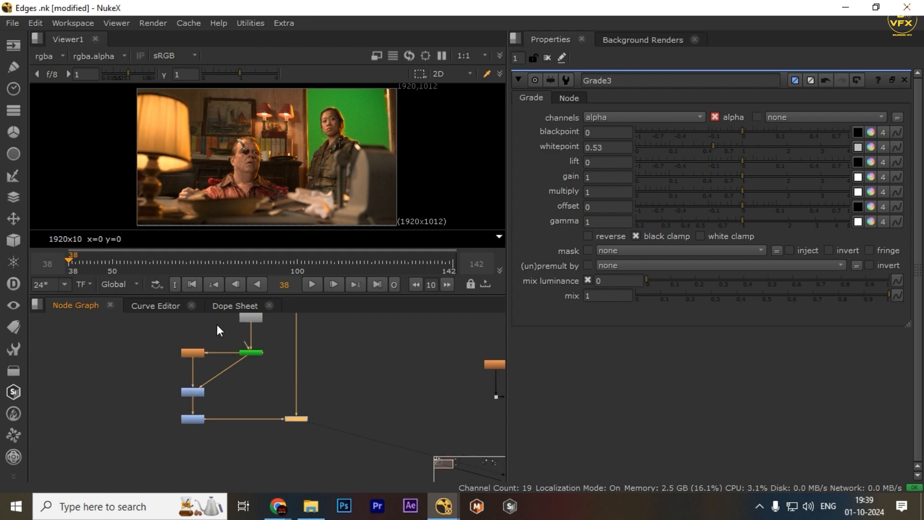
left_click_drag(213, 332, 300, 377)
left_click_drag(383, 390, 264, 453)
middle_click_drag(451, 414, 285, 375)
scroll(285, 375, "down", 3)
left_click_drag(269, 367, 457, 412)
middle_click_drag(263, 377, 344, 427)
scroll(169, 379, "up", 2)
left_click_drag(162, 377, 418, 454)
Examine Grade4's colour output enlarged around the woman and the green screen.
key("space")
scroll(478, 253, "up", 1)
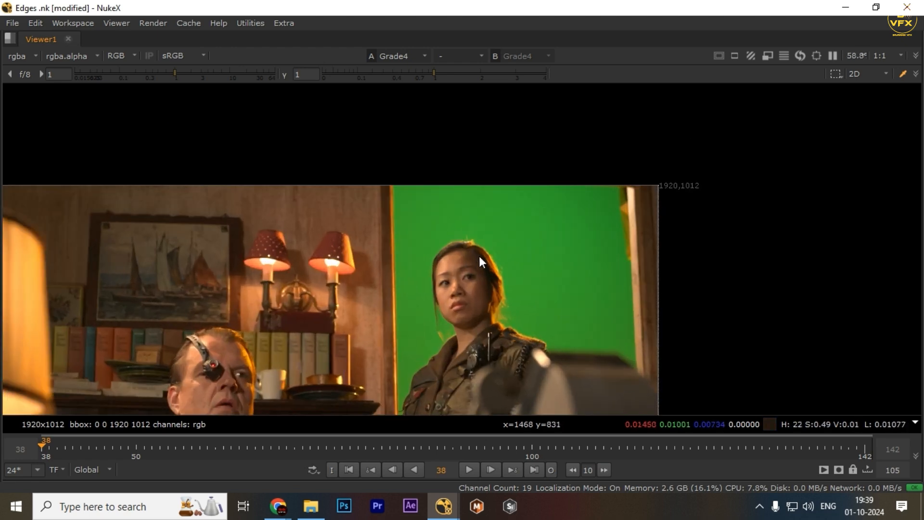
scroll(411, 292, "up", 2)
key("space")
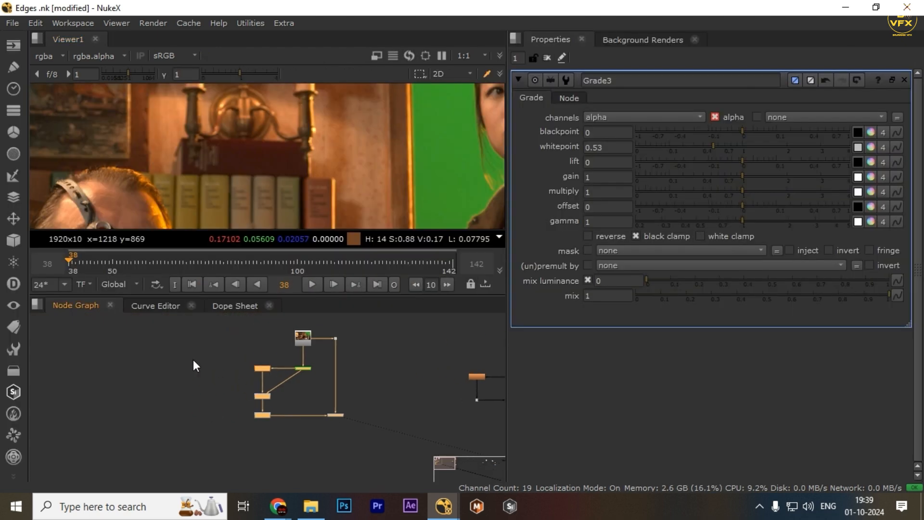
left_click_drag(182, 351, 412, 473)
key("space")
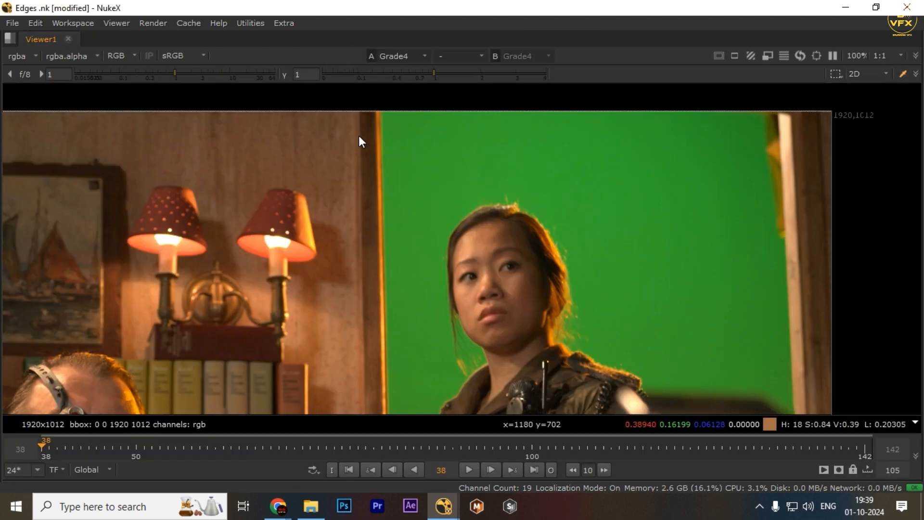
View Grade3's alpha, examine the edge matte around the woman, and switch back to its colour channels.
key("a")
scroll(443, 247, "down", 1)
middle_click_drag(426, 232, 342, 210)
key("space")
scroll(294, 374, "up", 2)
left_click(322, 406)
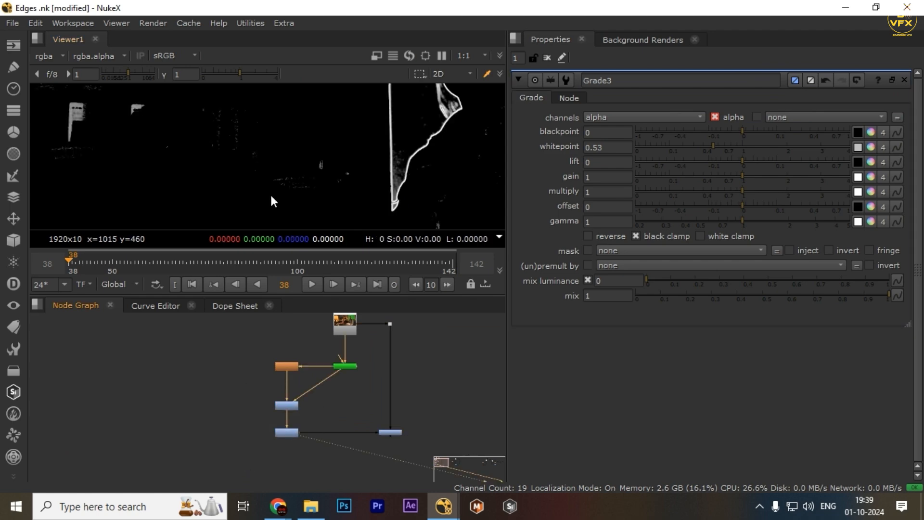
key("space")
key("space")
key("space")
left_click_drag(364, 146, 482, 335)
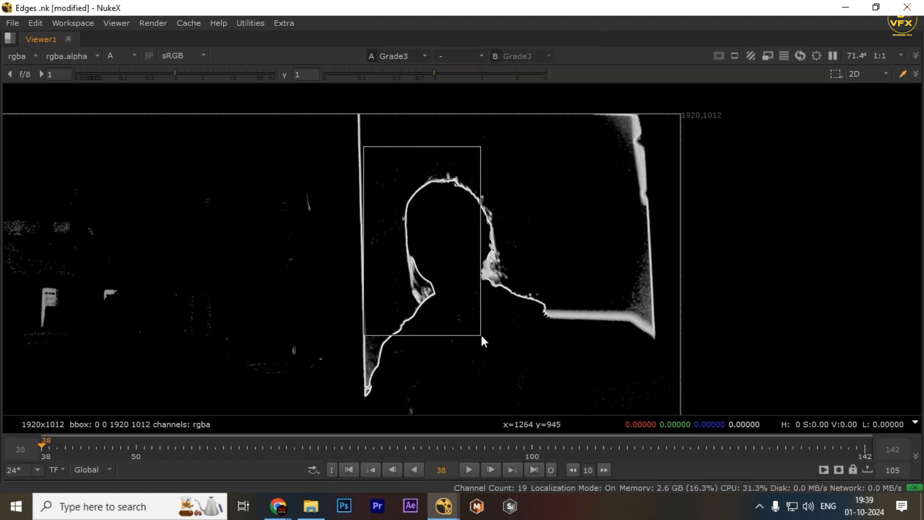
key("space")
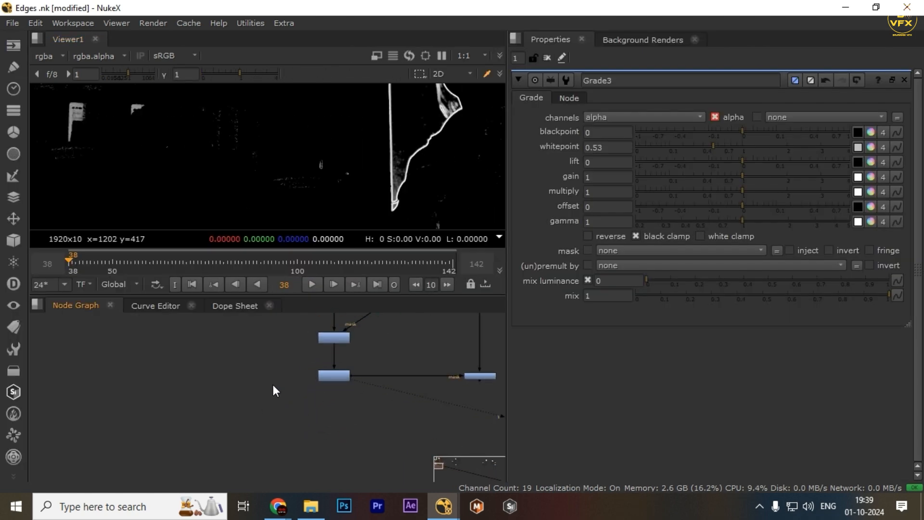
key("space")
key("a")
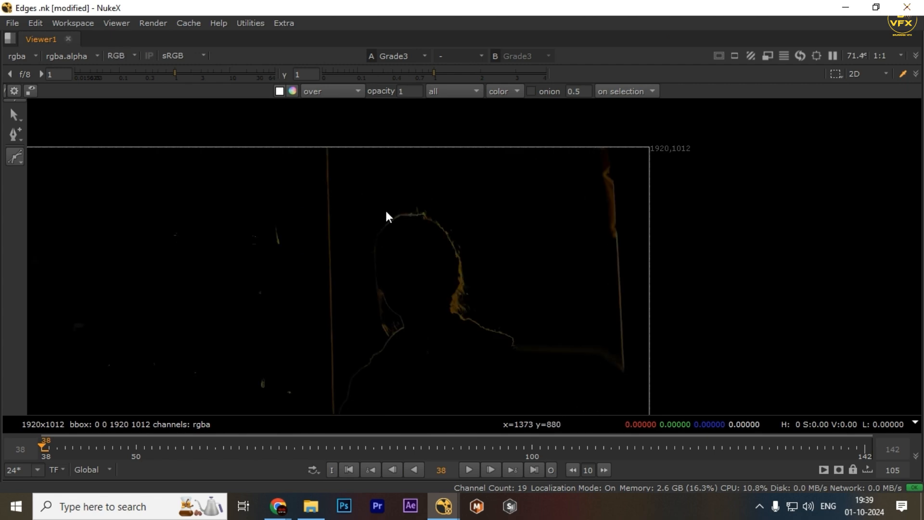
Add a Roto node and draw an ellipse around the woman's head and neck over Grade3's alpha edge matte.
key("Tab")
key("Tab")
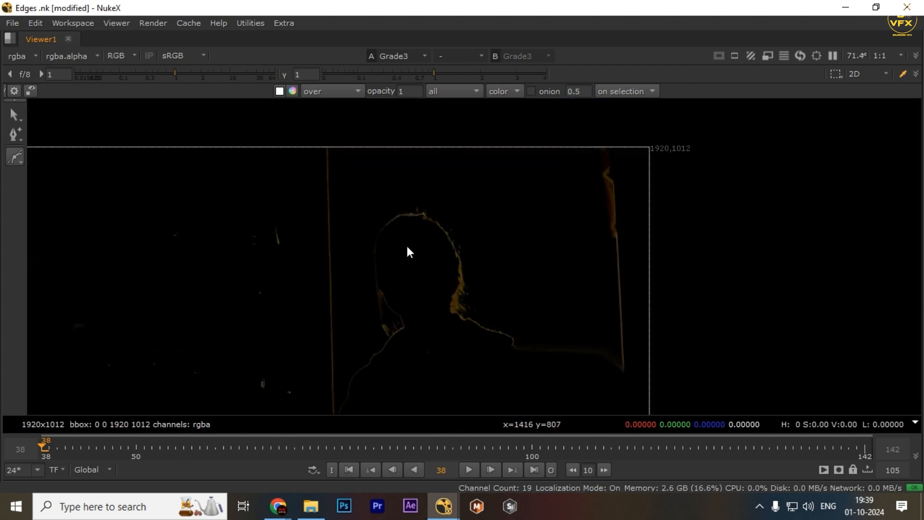
key("o")
key("a")
key("space")
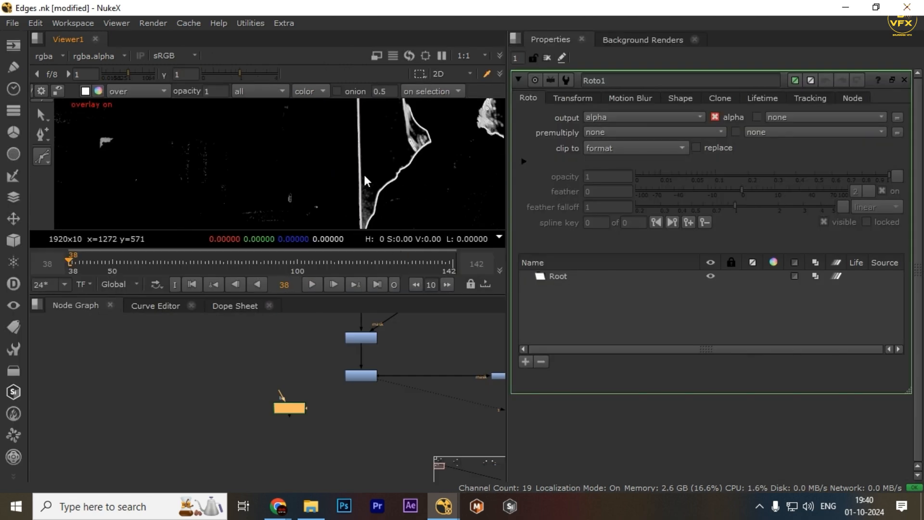
key("space")
key("v")
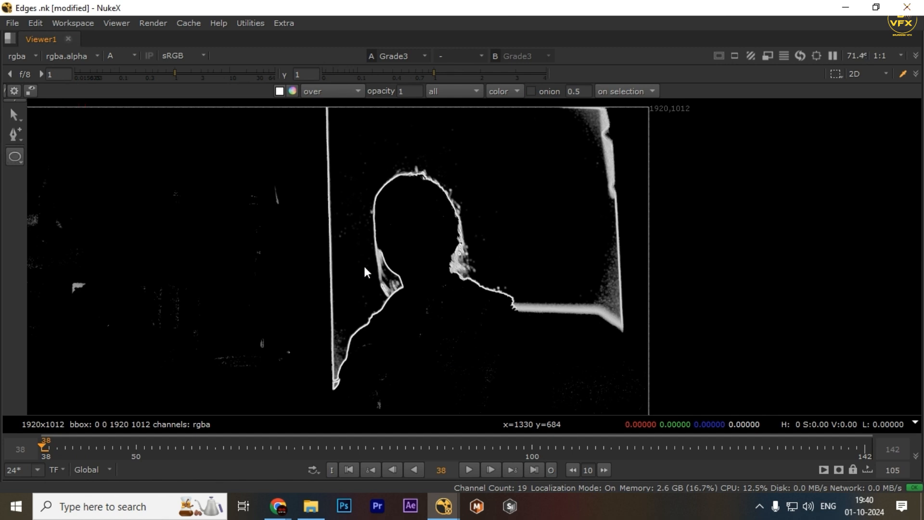
left_click_drag(336, 174, 475, 303)
key("space")
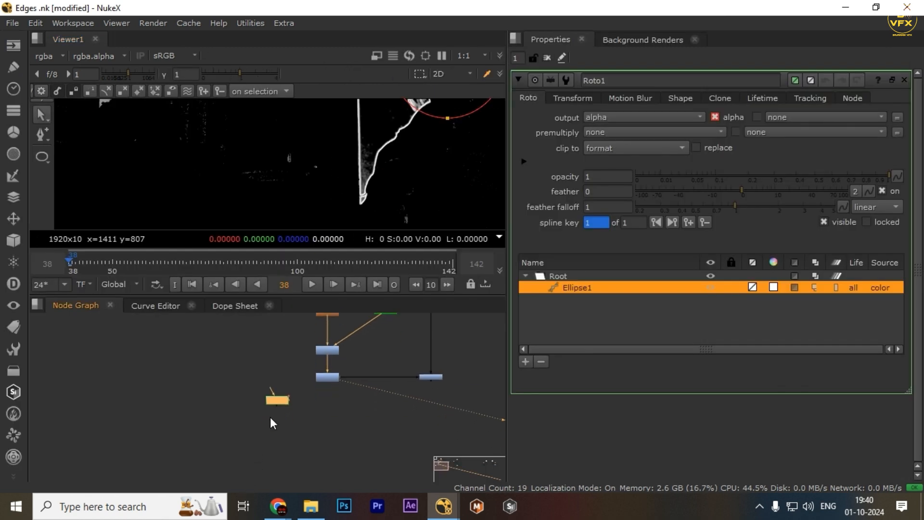
Merge the Roto shape with Grade3 using the mask operation to limit the edge matte to the ellipse area.
key("m")
left_click_drag(315, 404, 291, 401)
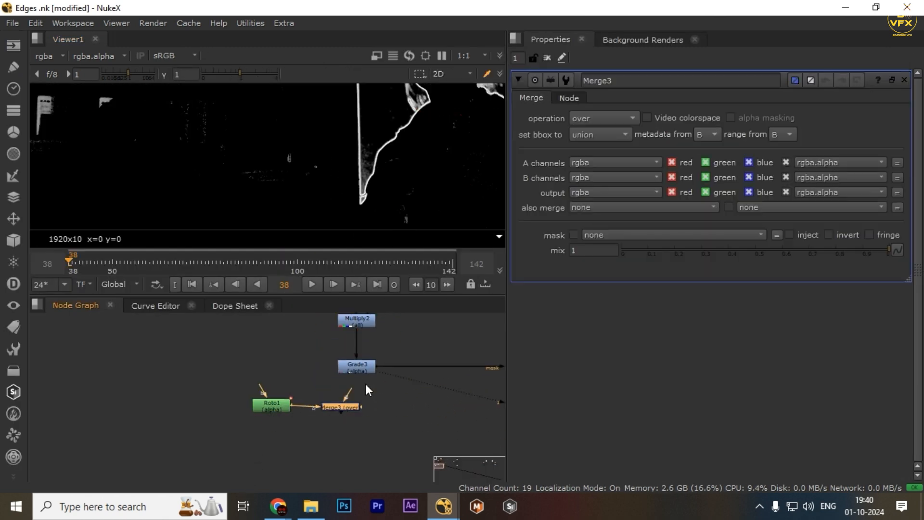
left_click_drag(349, 406, 365, 403)
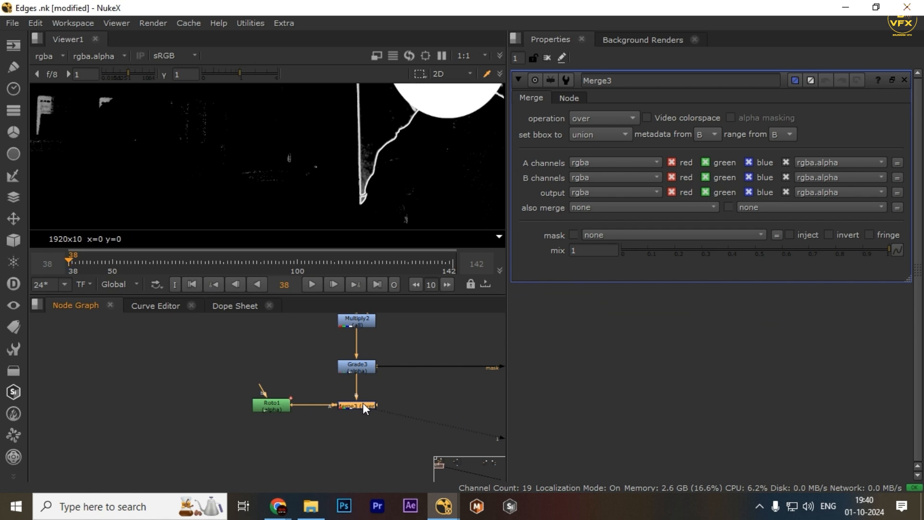
left_click(600, 120)
left_click(608, 222)
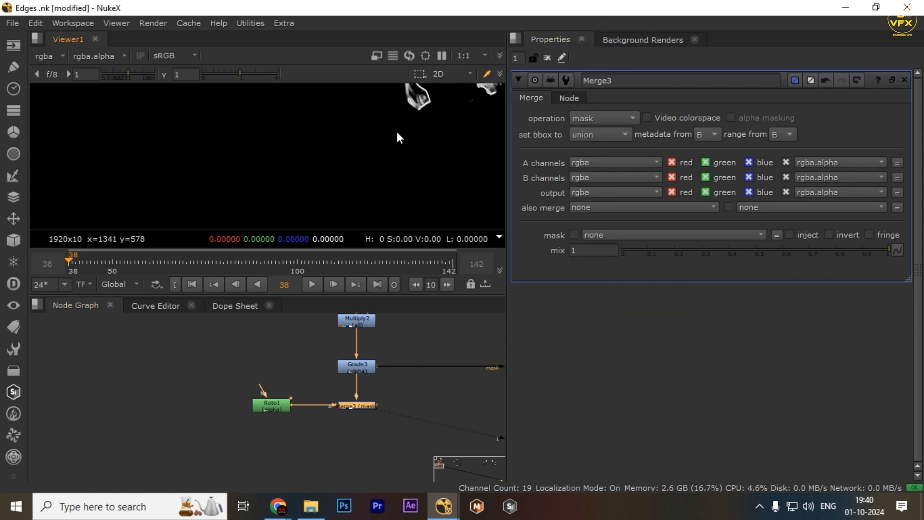
key("space")
View Grade4's colour output and inspect the woman's edges against the green screen enlarged.
key("space")
Connect Grade4's mask input to the output of the mask Merge and align Grade4 with that node.
left_click_drag(379, 370, 365, 404)
scroll(399, 409, "down", 2)
middle_click_drag(403, 409, 323, 423)
left_click_drag(438, 387, 437, 418)
key("1")
key("space")
key("a")
key("space")
left_click_drag(371, 365, 493, 435)
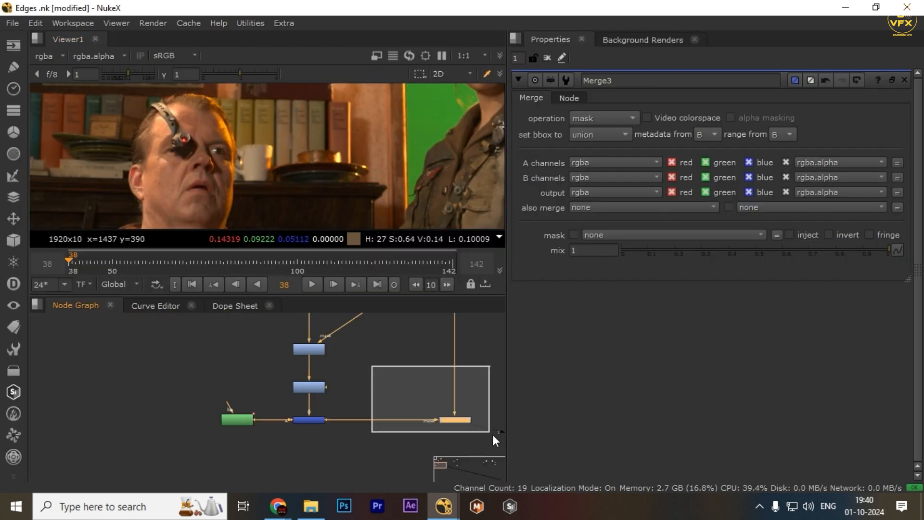
key("space")
scroll(520, 304, "up", 3)
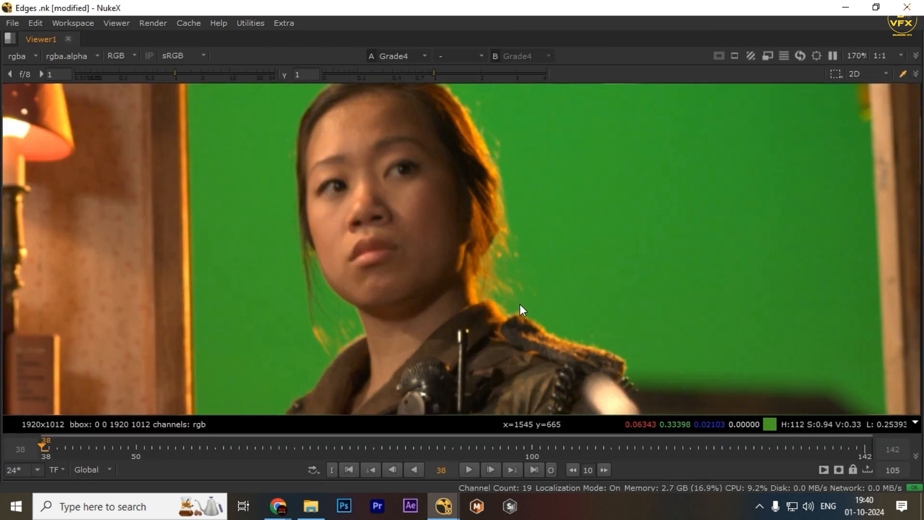
Examine the whole Multiply-based edge-matte tree, including the added Roto and mask Merge.
key("space")
scroll(305, 408, "down", 1)
middle_click_drag(290, 379, 279, 395)
scroll(277, 395, "up", 2)
left_click_drag(416, 322, 266, 436)
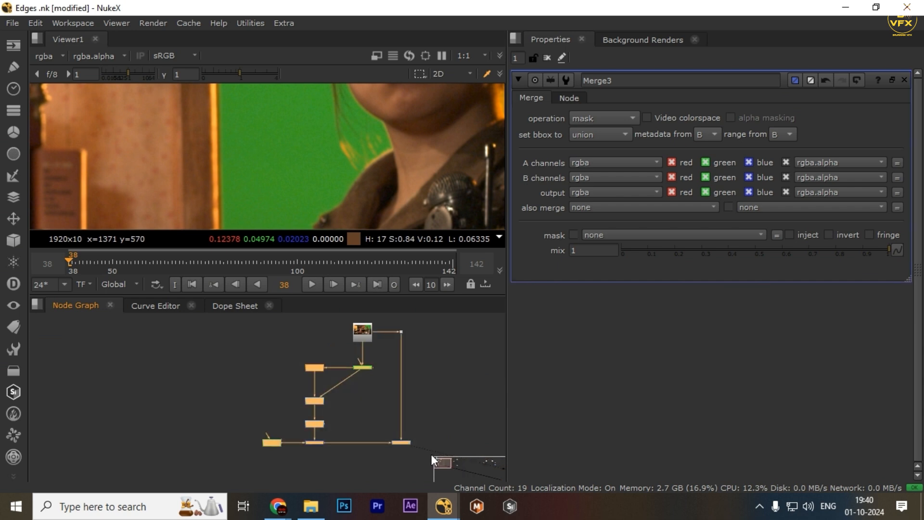
Compare the Multiply-based edge-matte tree with the second edge-matte tree in the node graph.
scroll(267, 418, "down", 1)
middle_click_drag(448, 383, 290, 378)
left_click_drag(291, 378, 507, 456)
middle_click_drag(313, 445, 339, 440)
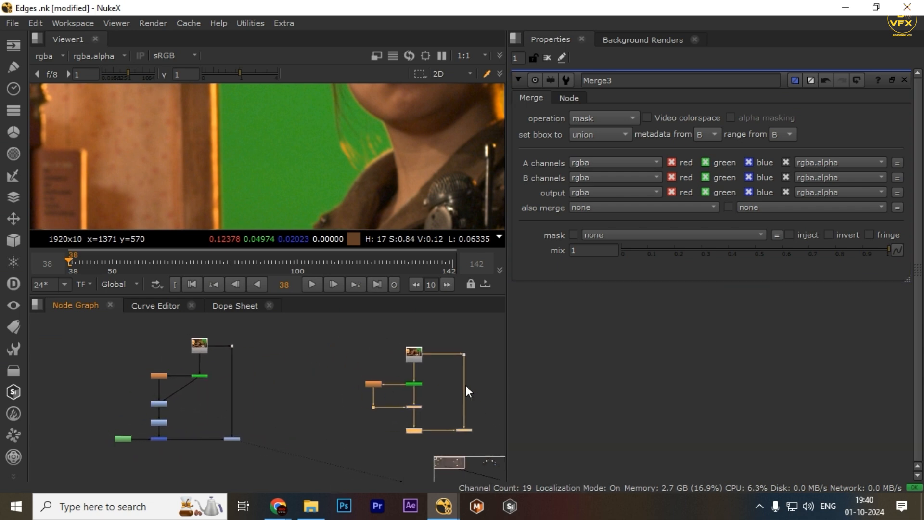
middle_click_drag(365, 386, 326, 371)
left_click_drag(291, 356, 483, 422)
middle_click_drag(140, 347, 227, 351)
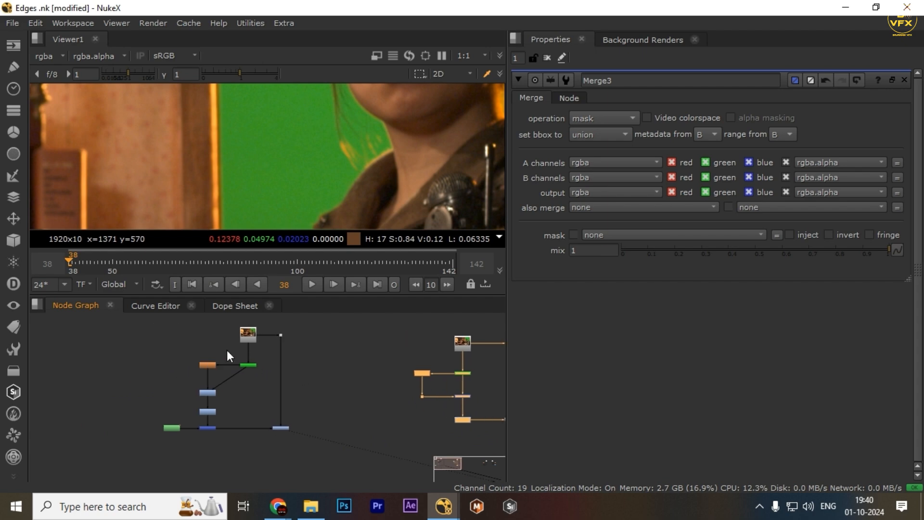
left_click_drag(154, 345, 505, 451)
middle_click_drag(437, 446, 419, 439)
left_click_drag(285, 350, 501, 430)
Fit the plate to the viewer and review both edge-matte trees selected together.
key("space")
key("f")
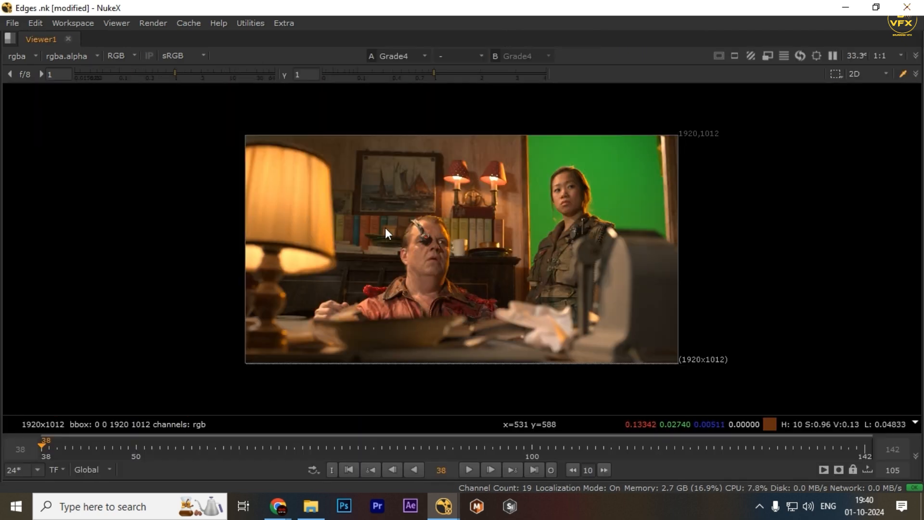
key("space")
left_click_drag(184, 344, 486, 406)
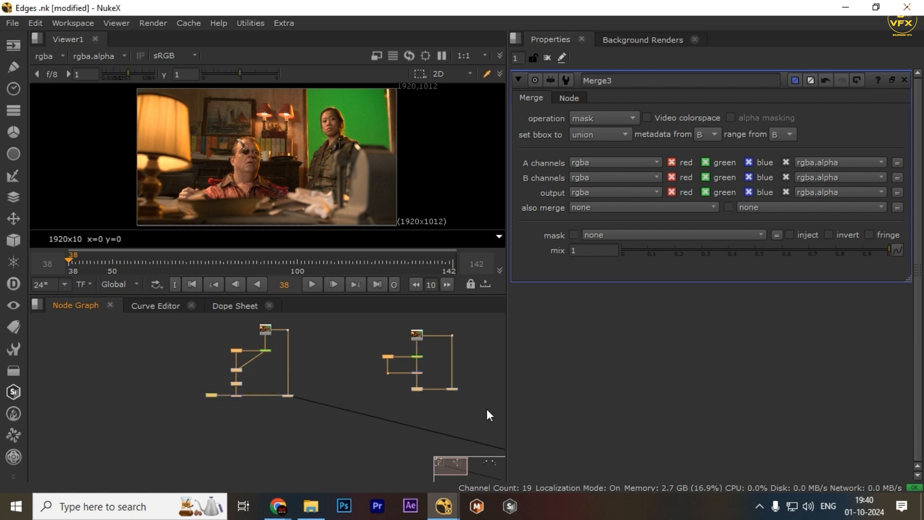
left_click_drag(135, 332, 463, 419)
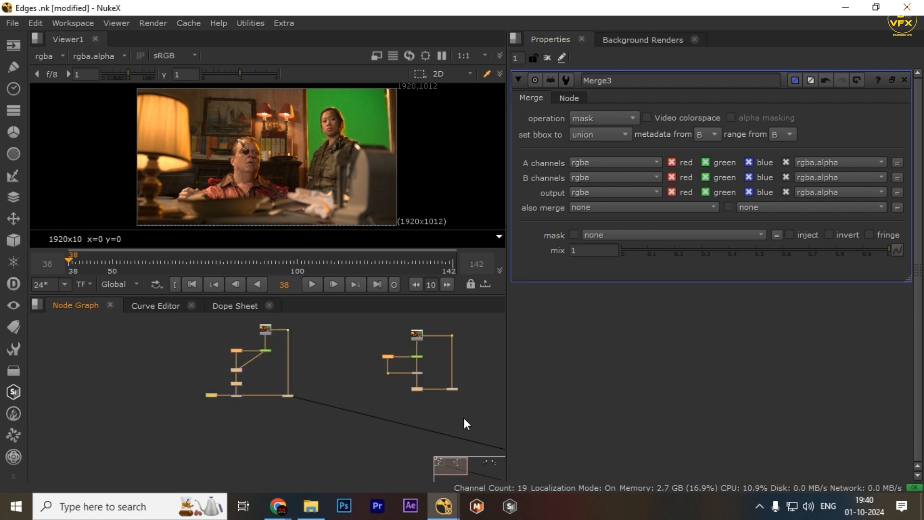